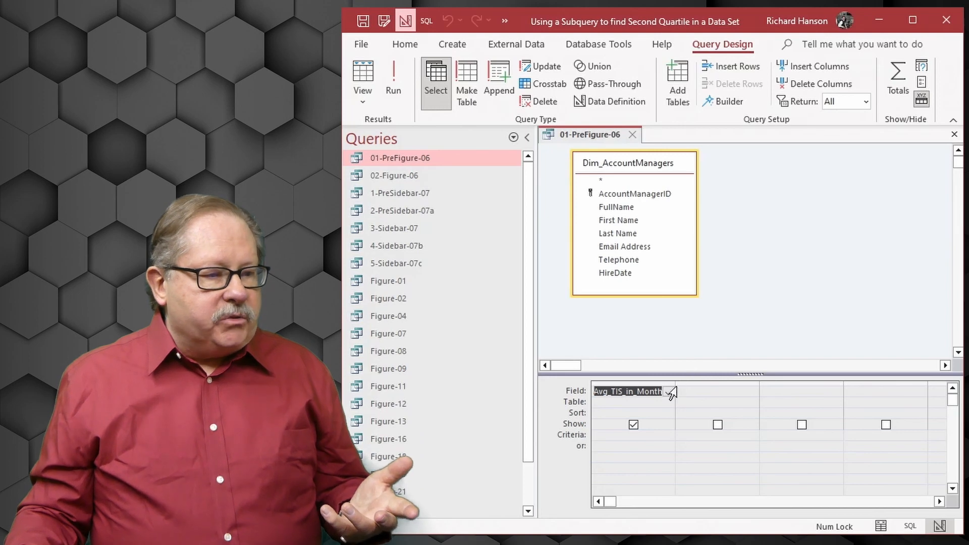
# Widen the Avg_TIS_in_Months column to show its full expression and run the 01-PreFigure-06 query, closing it when viewed.
pyautogui.moveTo(675, 384); pyautogui.dragTo(777, 382)
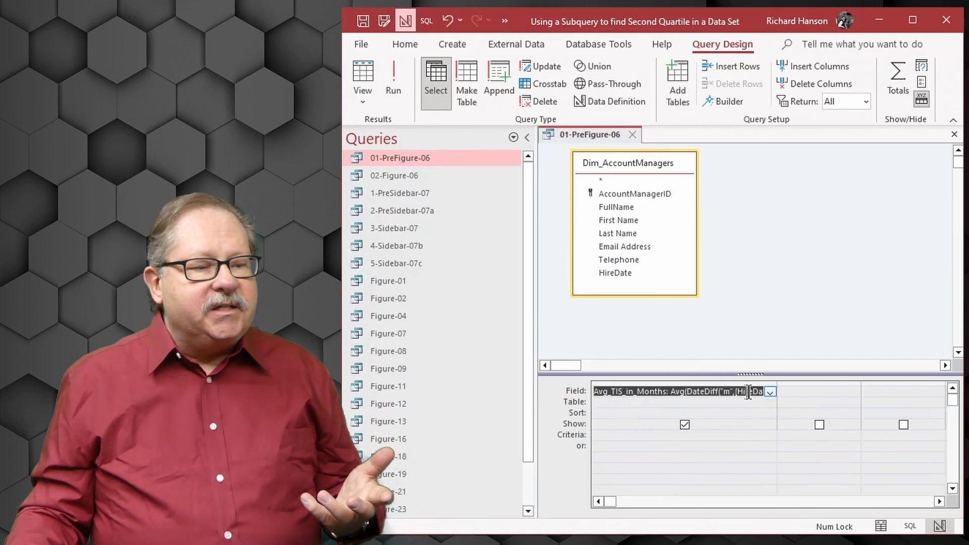
pyautogui.click(780, 382)
pyautogui.moveTo(779, 382); pyautogui.dragTo(562, 394)
pyautogui.click(803, 410)
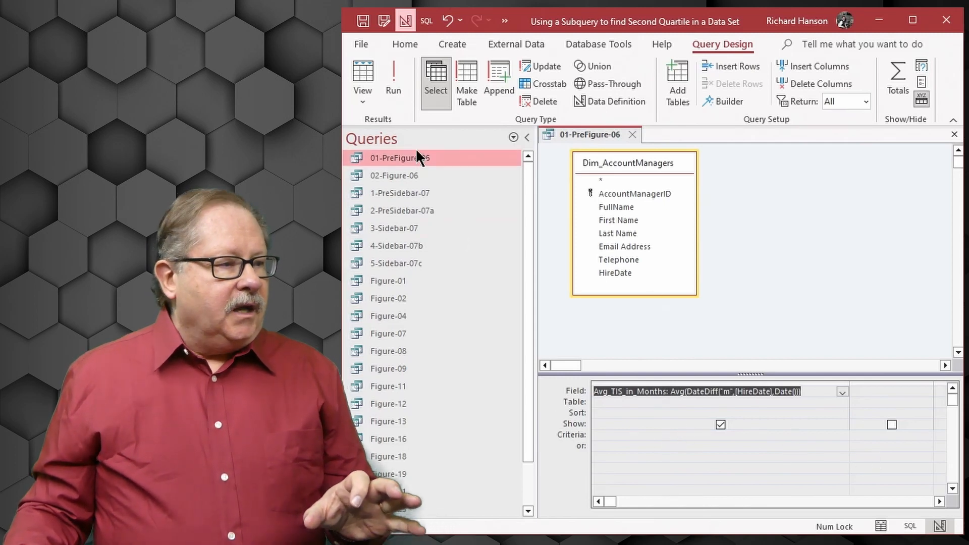
pyautogui.click(392, 81)
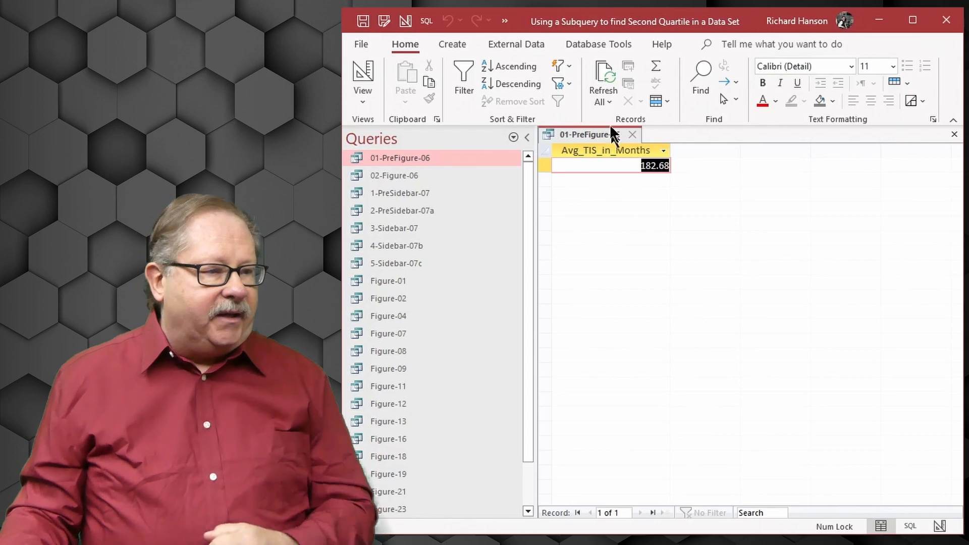
pyautogui.click(633, 134)
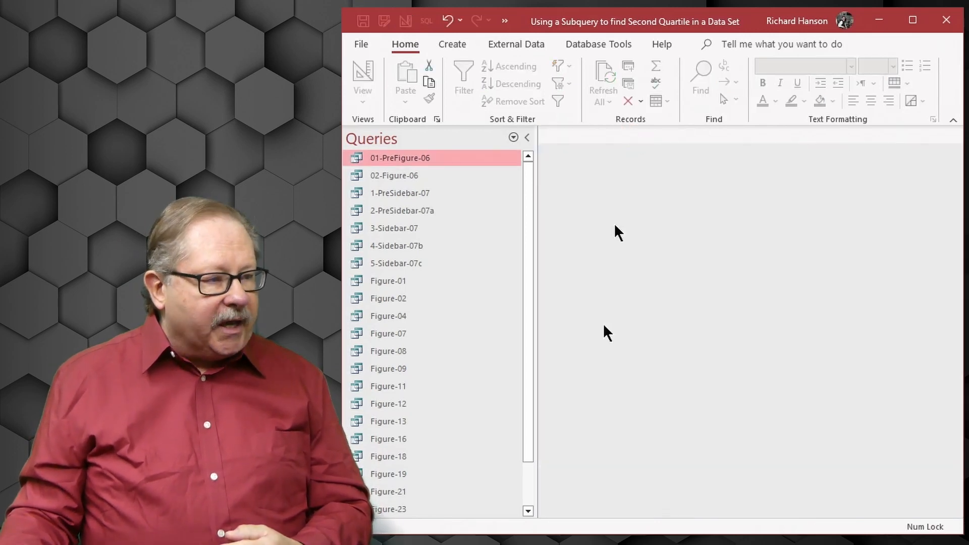
# Open the 02-Figure-06 query's design and examine the DateDiff field's subquery criterion in the Expression Builder.
pyautogui.rightClick(392, 175)
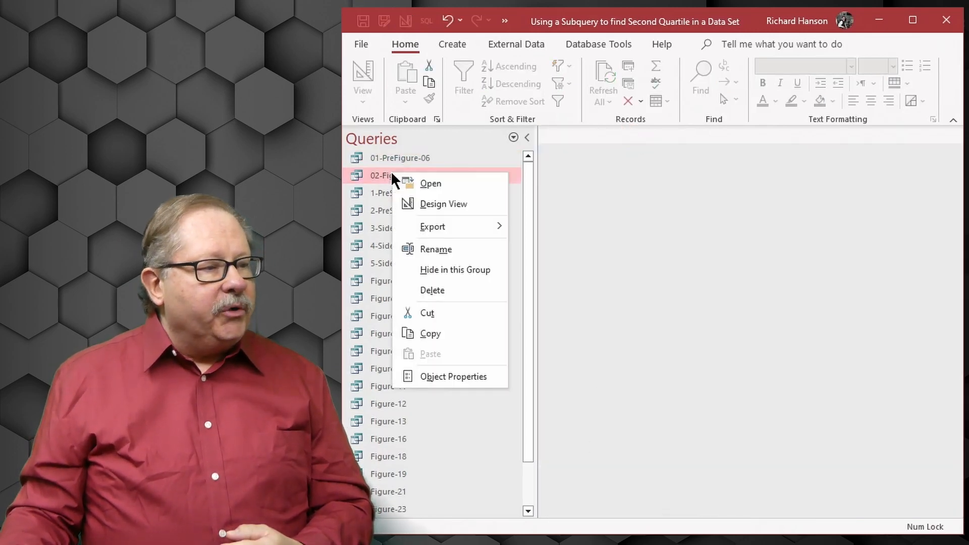
pyautogui.click(429, 203)
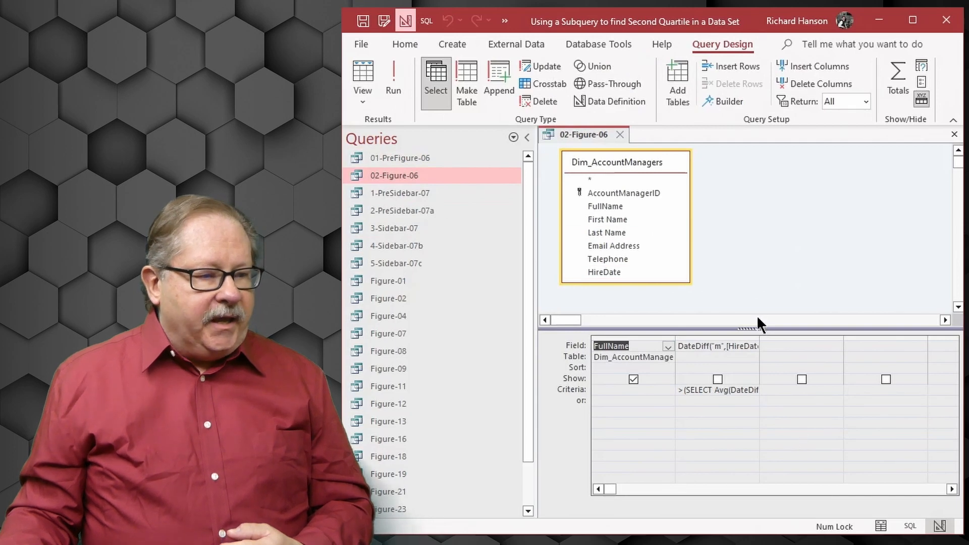
pyautogui.click(760, 339)
pyautogui.moveTo(761, 339); pyautogui.dragTo(909, 333)
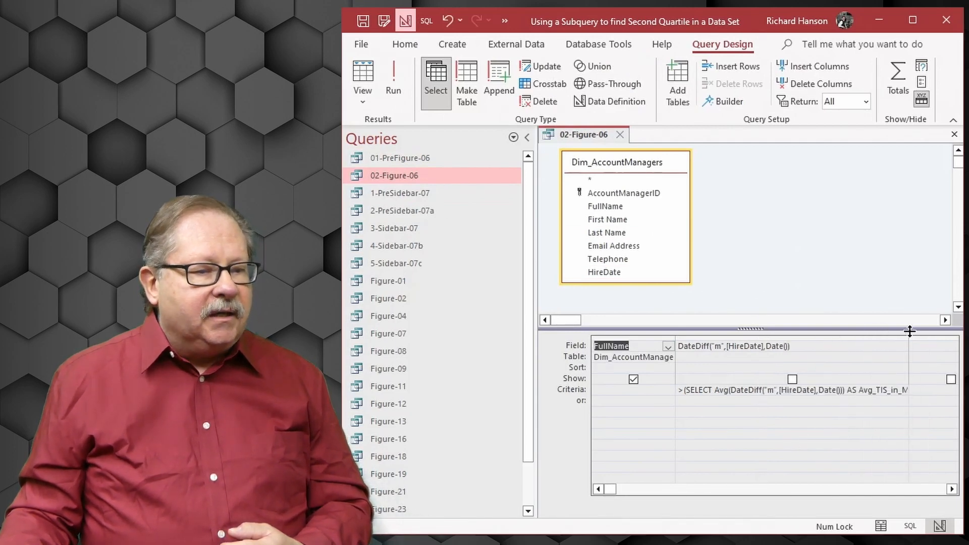
pyautogui.click(760, 391)
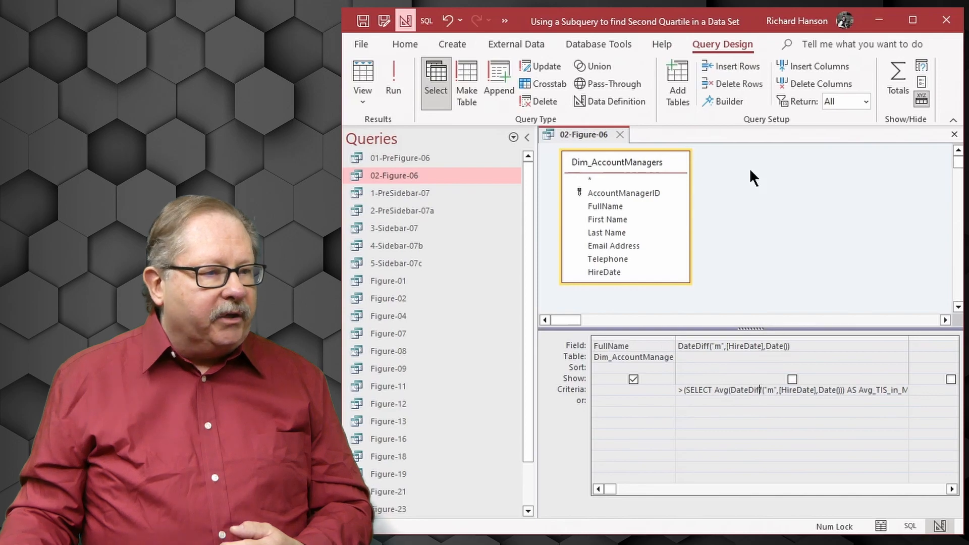
pyautogui.click(725, 101)
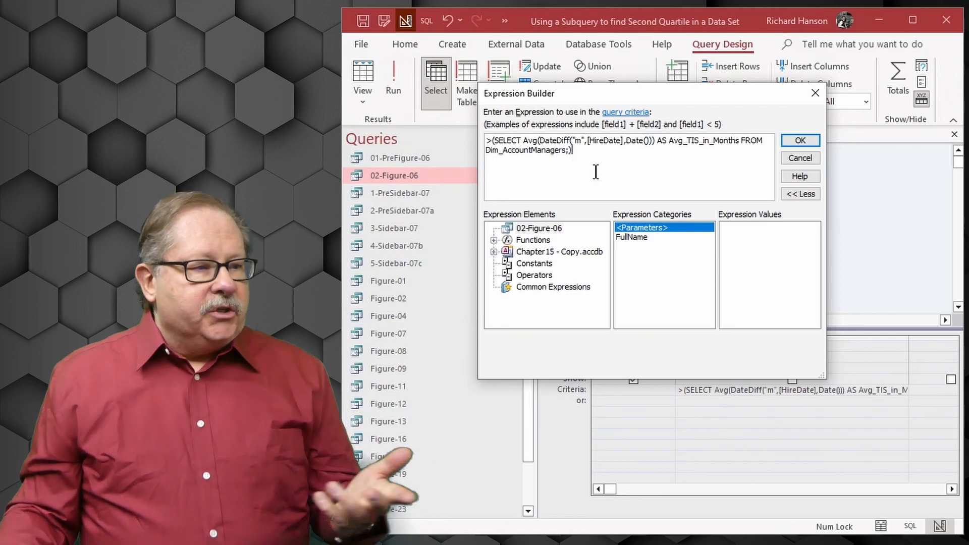
pyautogui.click(810, 138)
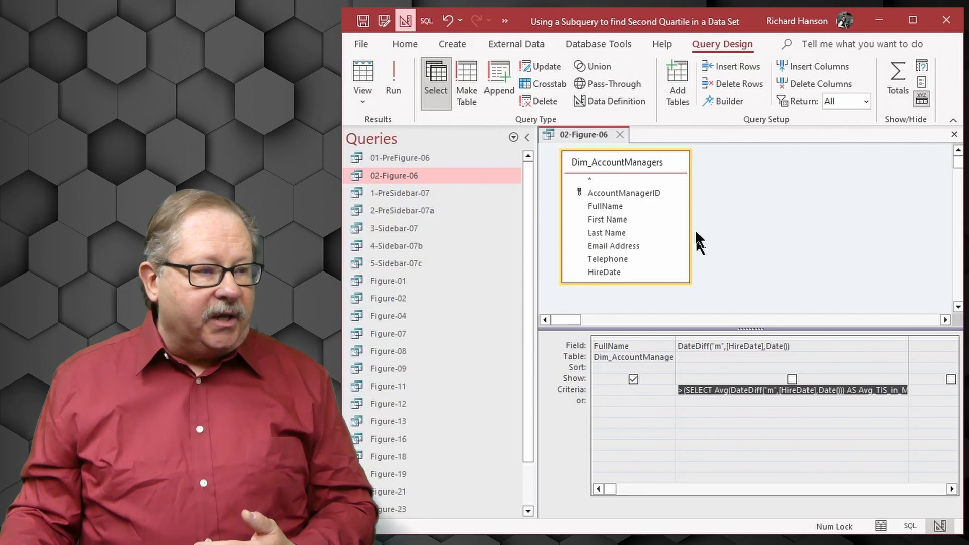
# Run the 02-Figure-06 query and close its results without saving the design changes.
pyautogui.click(394, 76)
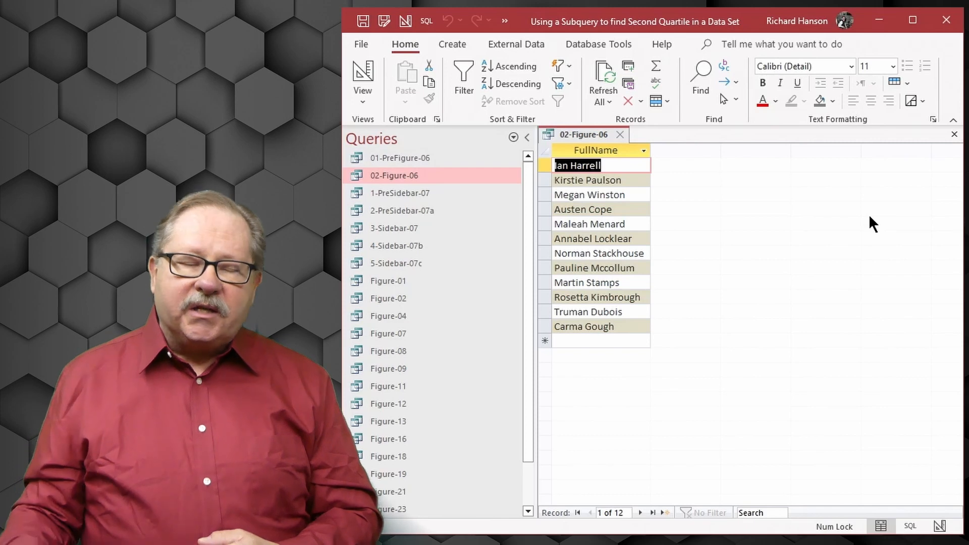
pyautogui.click(620, 135)
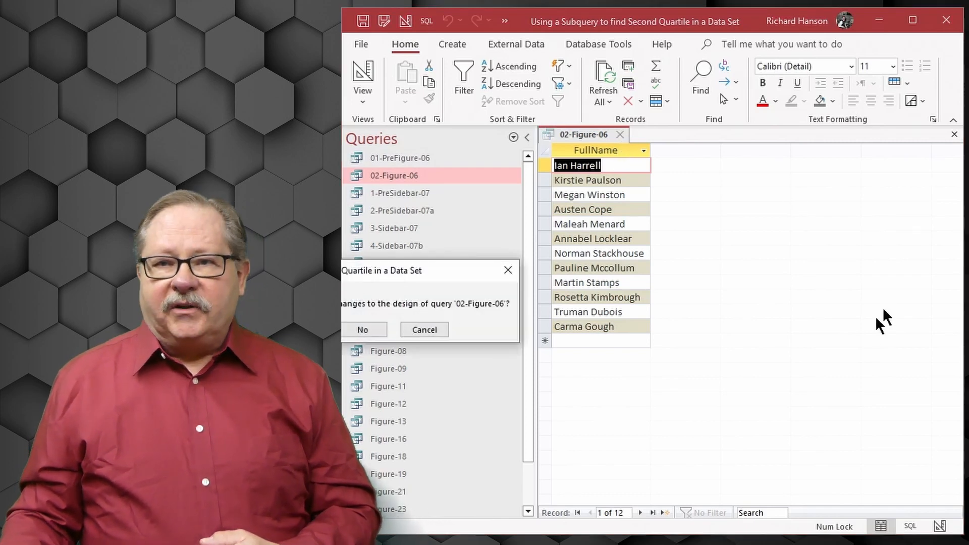
pyautogui.click(364, 328)
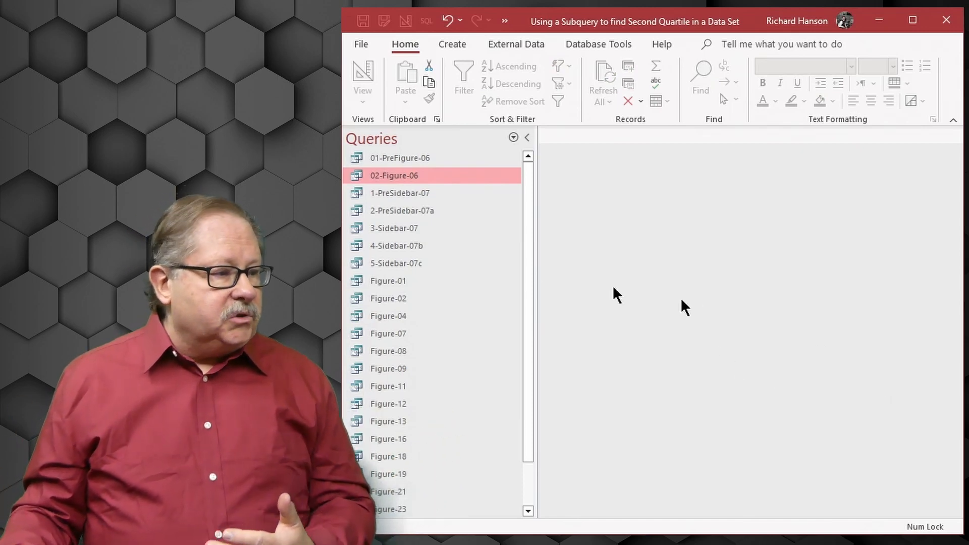
# Open the 1-PreSidebar-07 query results and select the SumOfRevenue column for review.
pyautogui.click(389, 193)
pyautogui.doubleClick(416, 192)
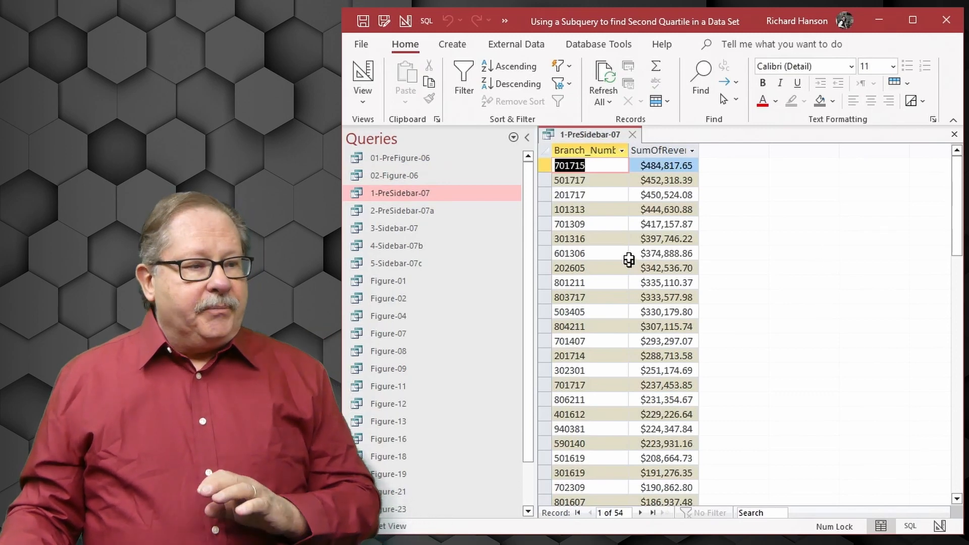
pyautogui.click(656, 152)
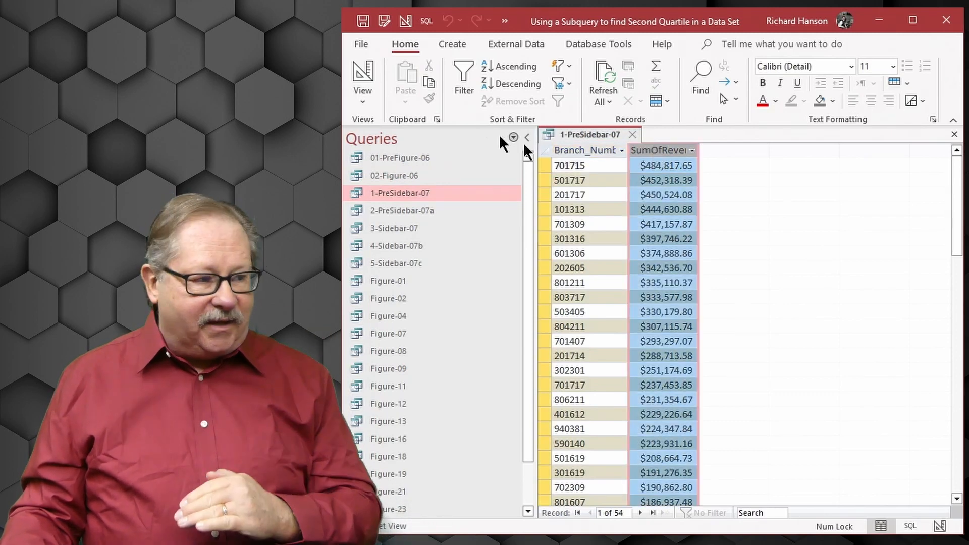
# Examine the SQL statement of 1-PreSidebar-07 and return to its datasheet of branch revenues.
pyautogui.click(362, 89)
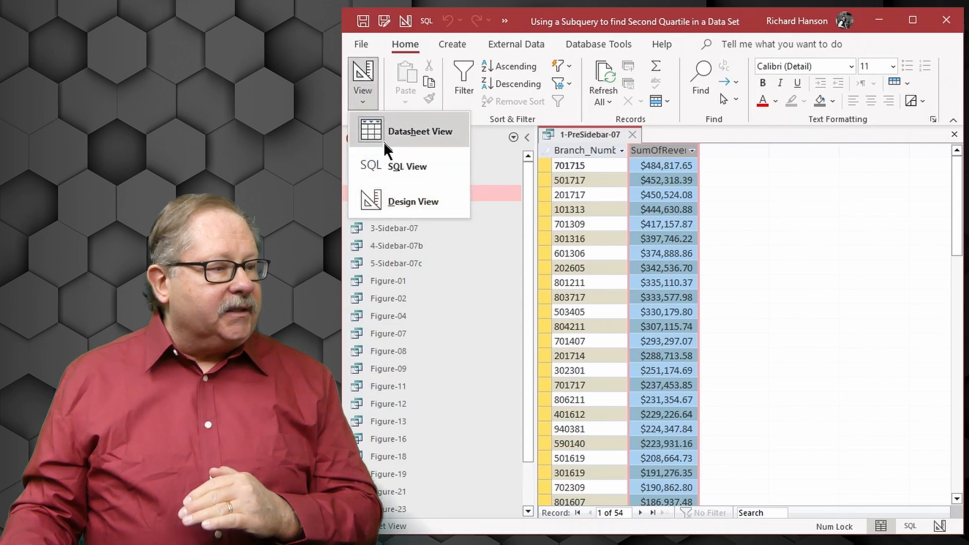
pyautogui.click(389, 163)
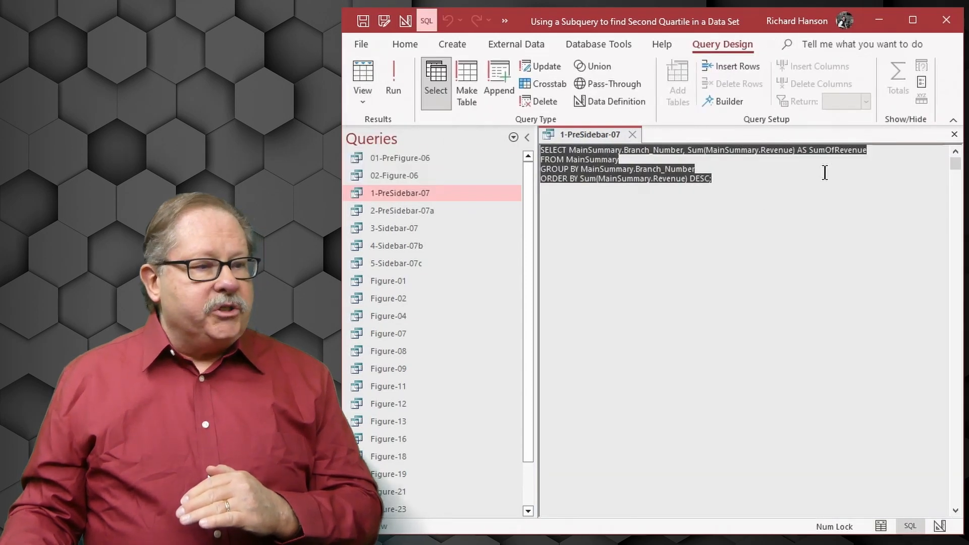
pyautogui.click(740, 171)
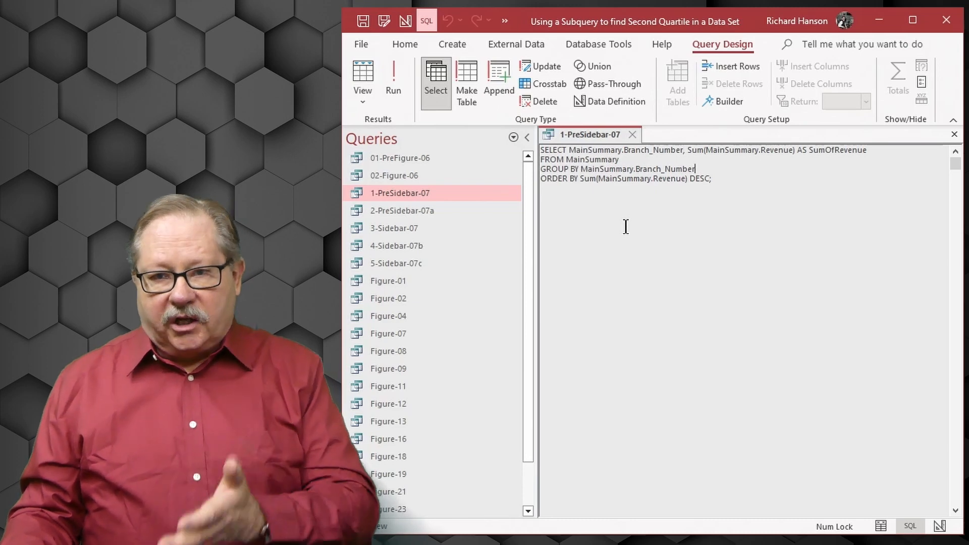
pyautogui.click(380, 85)
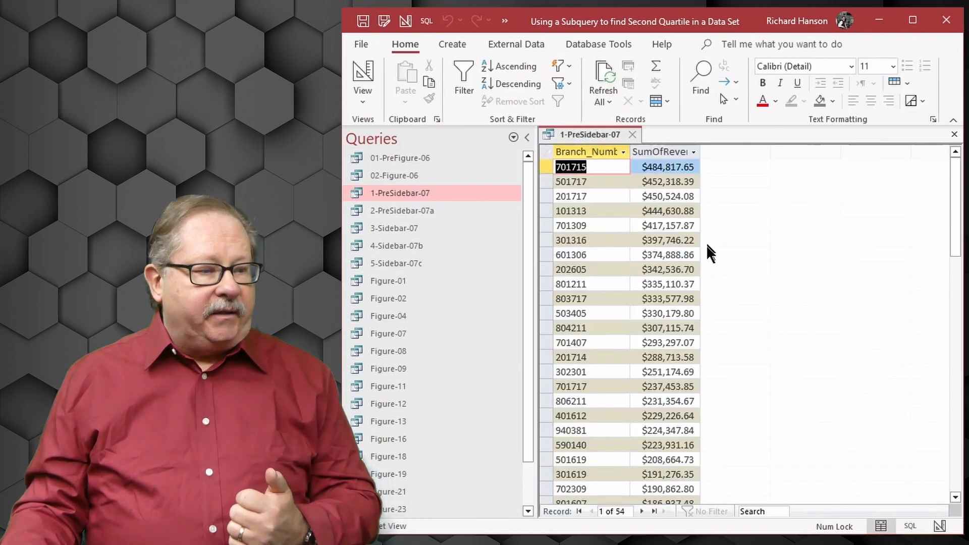
pyautogui.scroll(-1, 706, 243)
pyautogui.scroll(1, 627, 220)
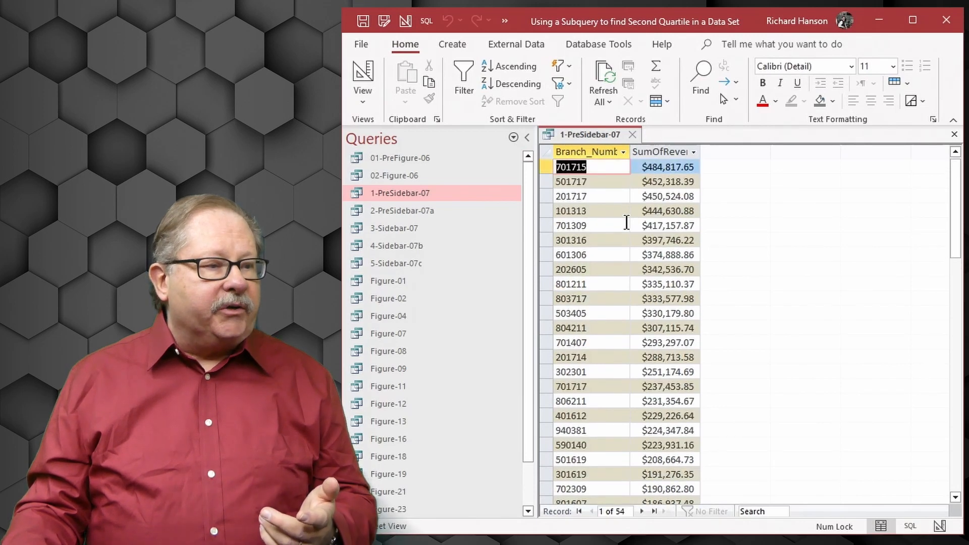
# Copy all 1-PreSidebar-07 records into the Excel sheet starting at A1 and autofit columns A and B.
pyautogui.click(546, 152)
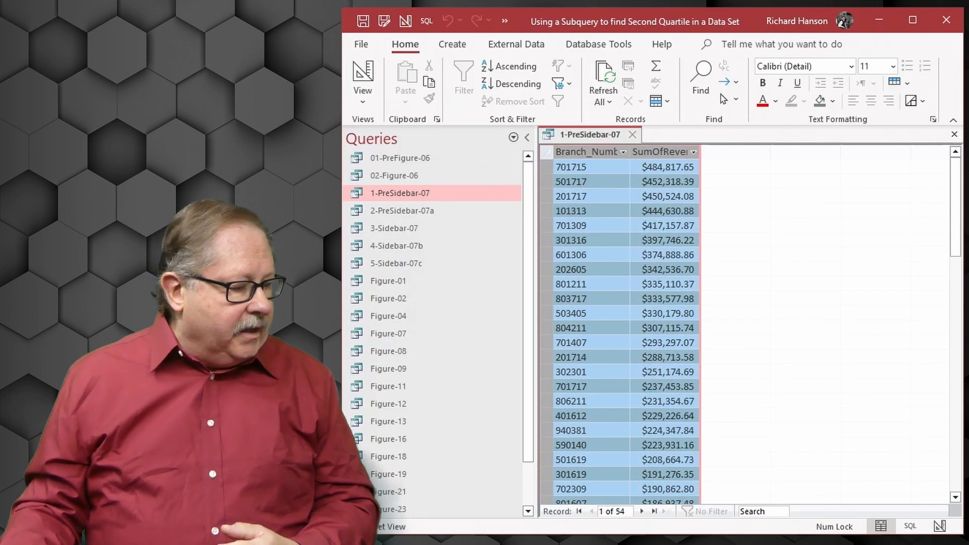
pyautogui.hotkey('alt', 'Tab')
pyautogui.hotkey('ctrl', 'v')
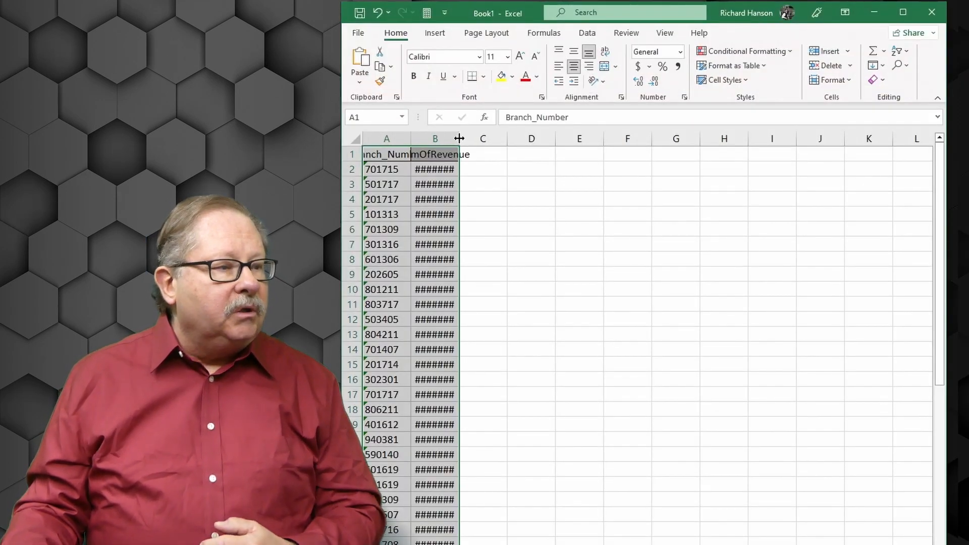
pyautogui.doubleClick(458, 138)
pyautogui.doubleClick(411, 138)
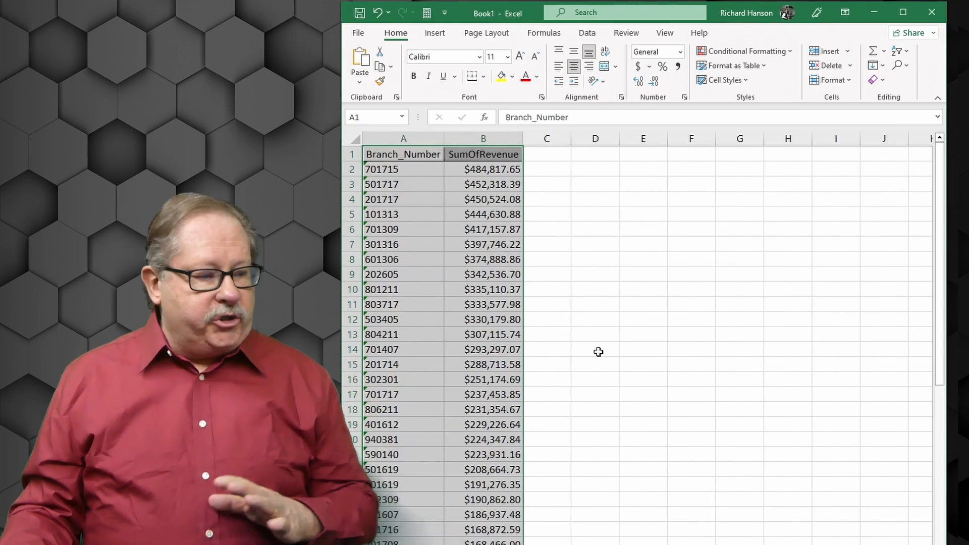
pyautogui.scroll(-10, 576, 385)
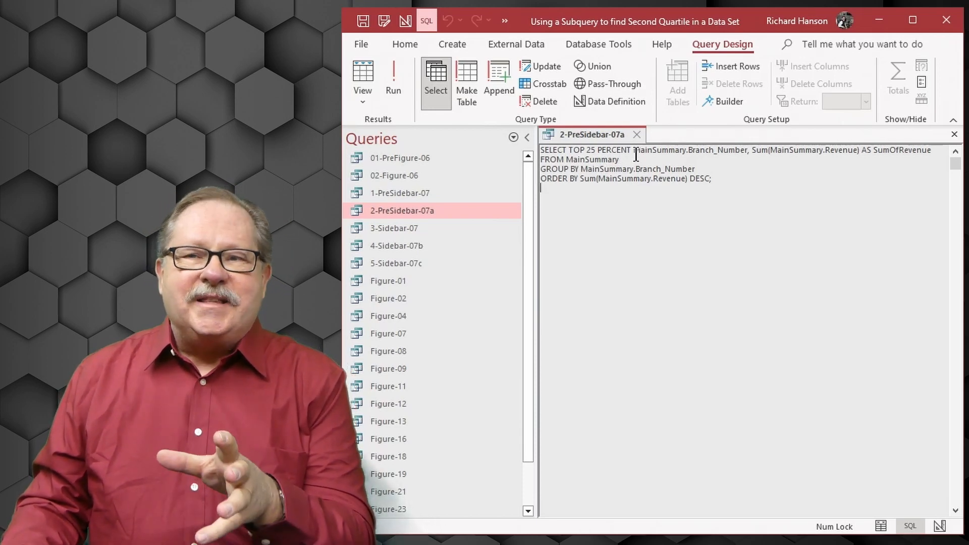
# Examine the 2-PreSidebar-07a query's design with its 25% return setting and run the query.
pyautogui.click(357, 100)
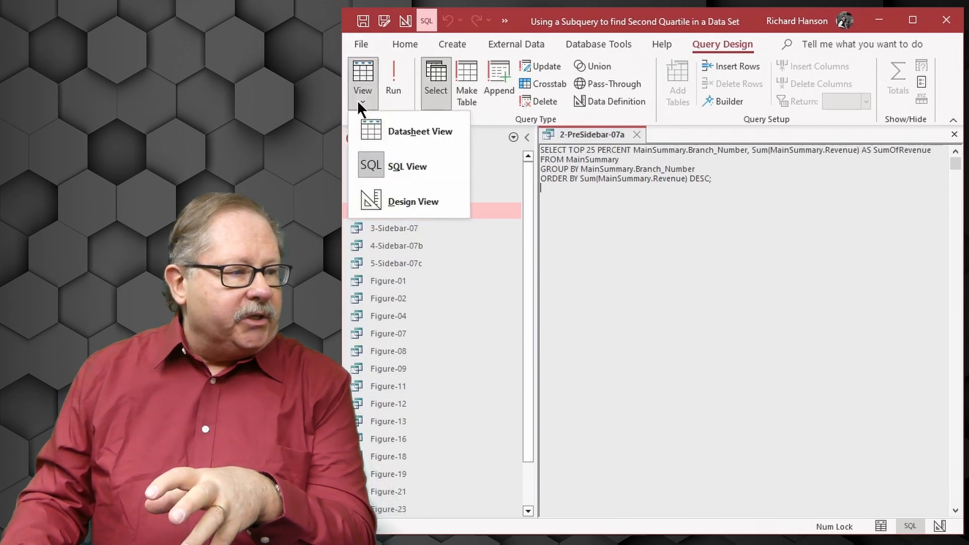
pyautogui.click(400, 201)
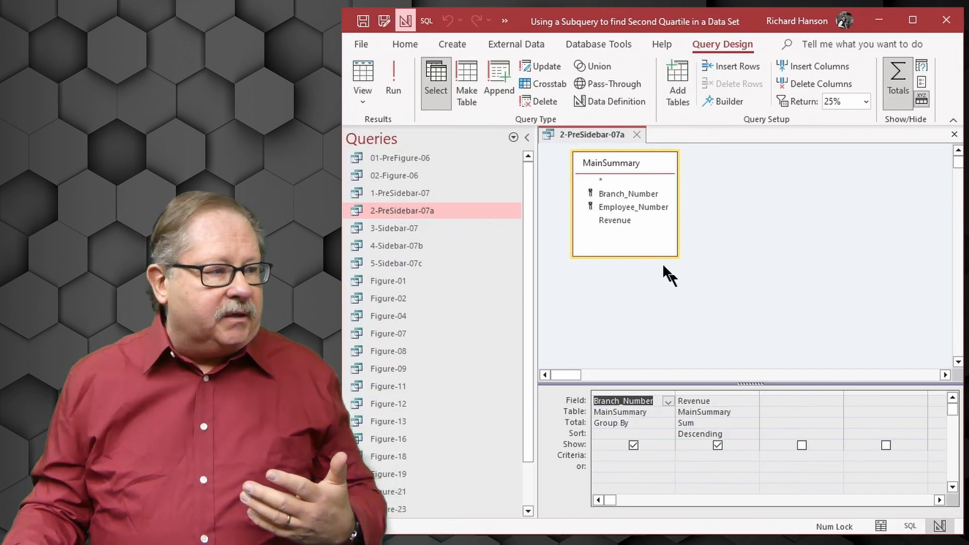
pyautogui.click(395, 73)
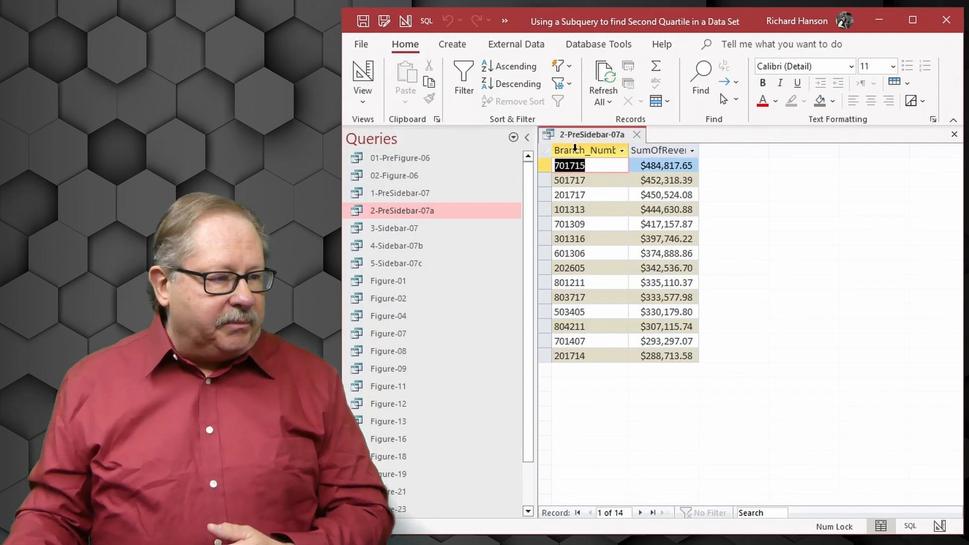
# Copy all 2-PreSidebar-07a records into the Excel sheet starting at C1 and autofit columns C and D.
pyautogui.click(544, 151)
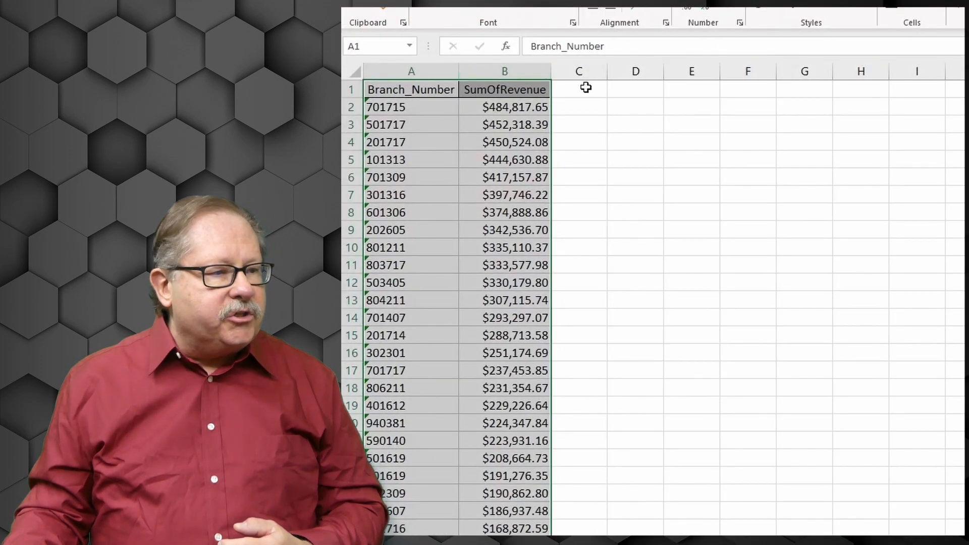
pyautogui.click(586, 88)
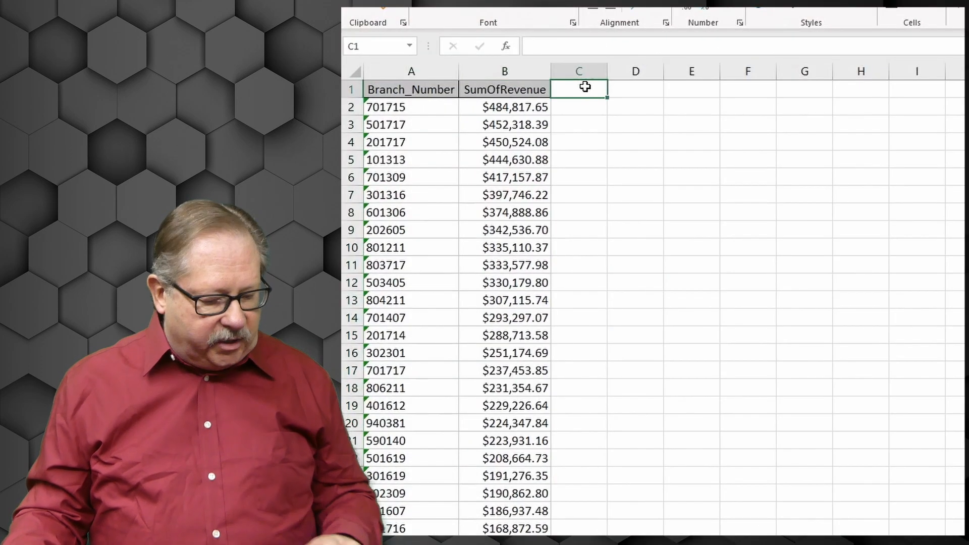
pyautogui.hotkey('ctrl', 'v')
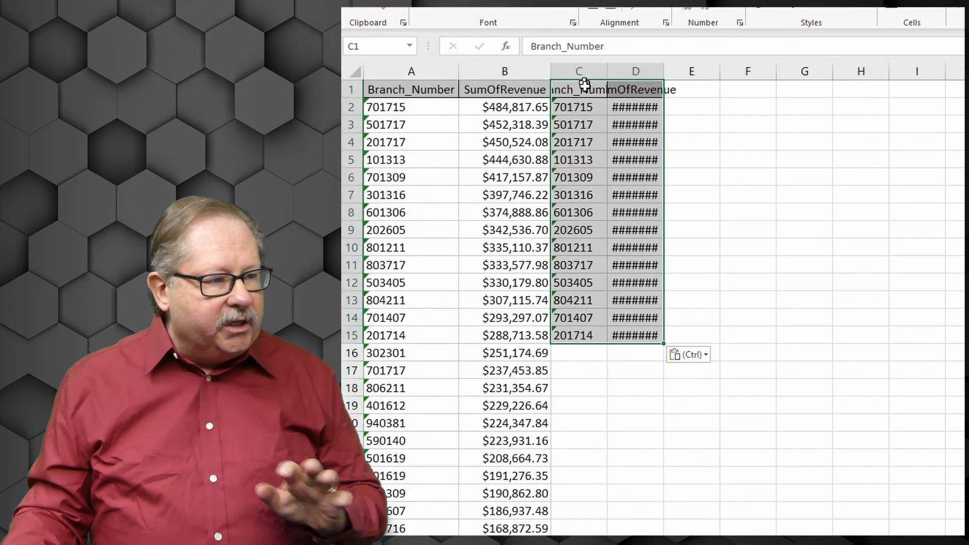
pyautogui.doubleClick(607, 71)
pyautogui.doubleClick(703, 71)
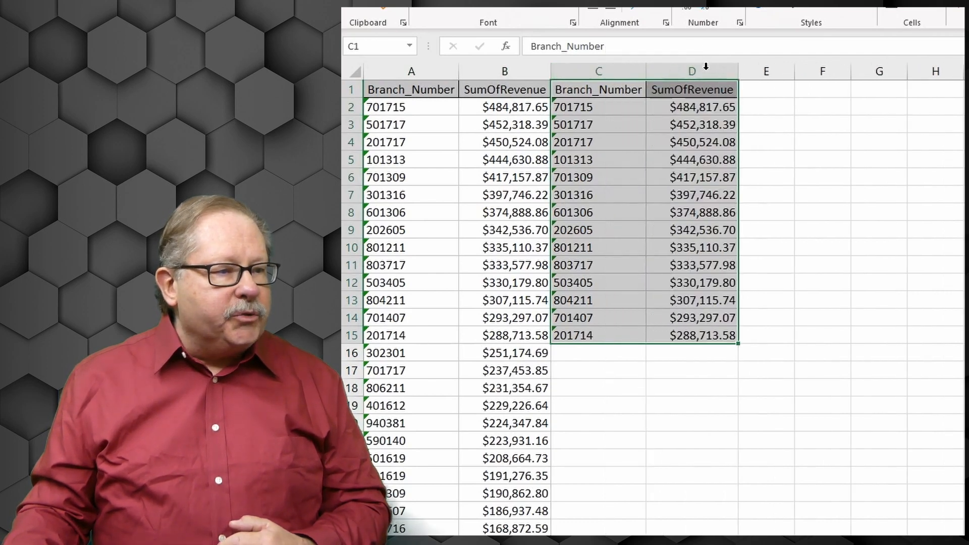
pyautogui.click(351, 336)
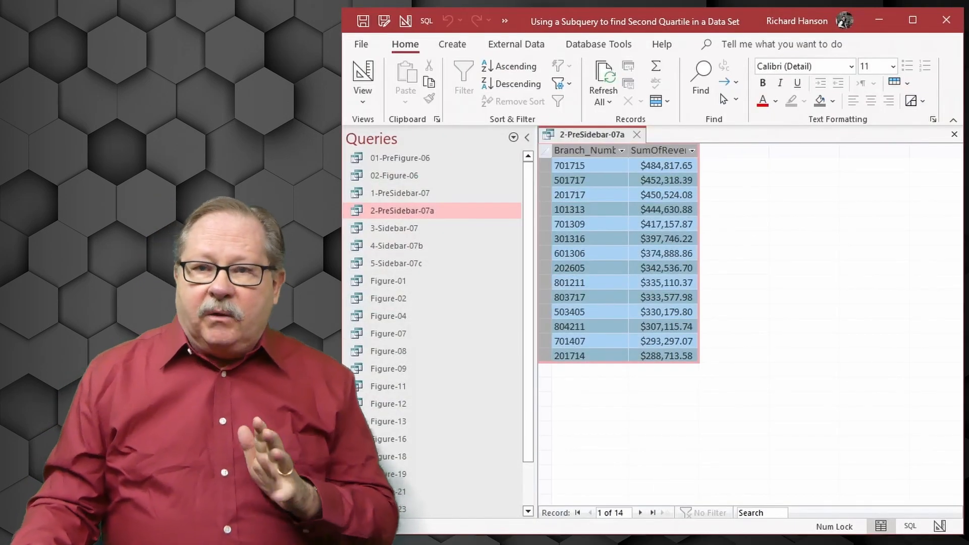
# Close the 2-PreSidebar-07a results and open the 3-Sidebar-07 query in its design layout.
pyautogui.click(637, 134)
pyautogui.click(395, 229)
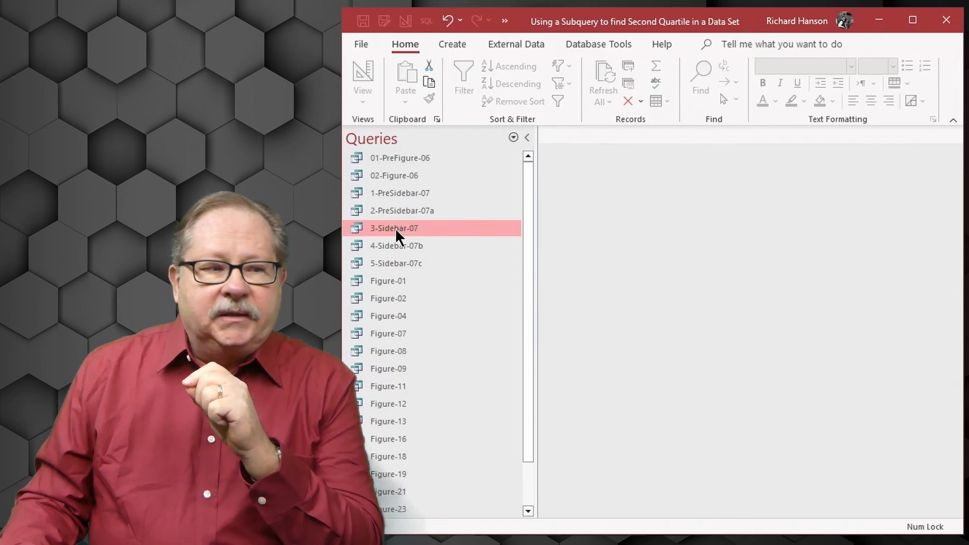
pyautogui.rightClick(395, 228)
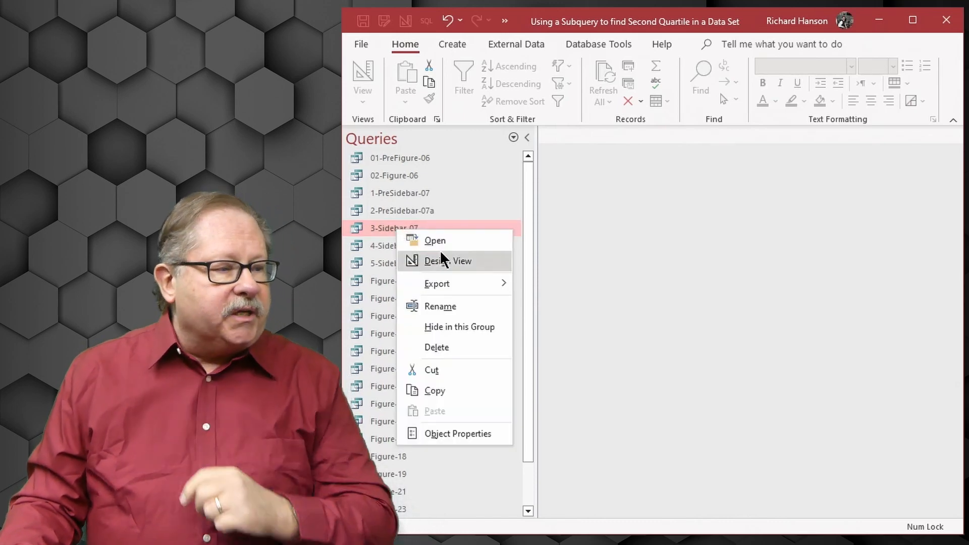
pyautogui.click(440, 257)
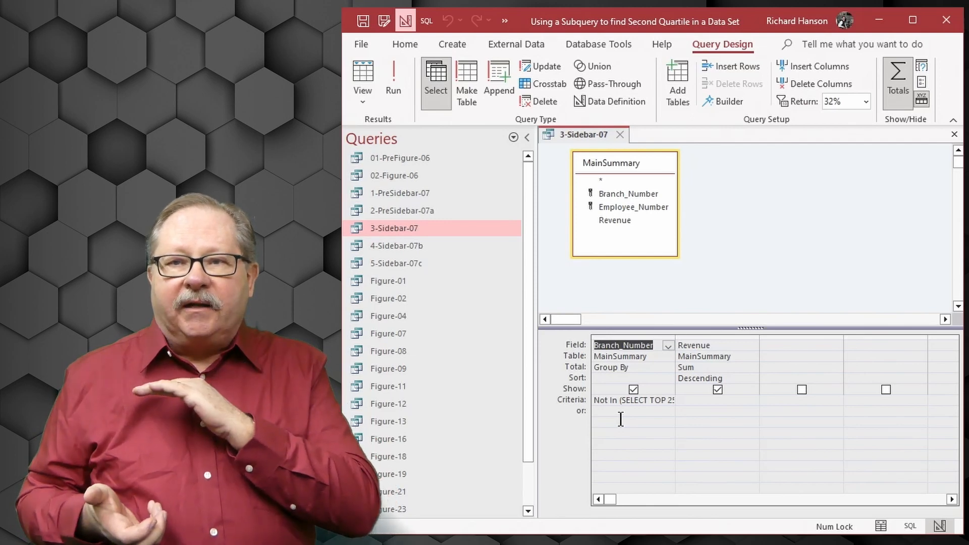
# Widen the Branch_Number column to fit its contents and examine its Not In subquery criterion in the Expression Builder.
pyautogui.doubleClick(675, 338)
pyautogui.click(722, 402)
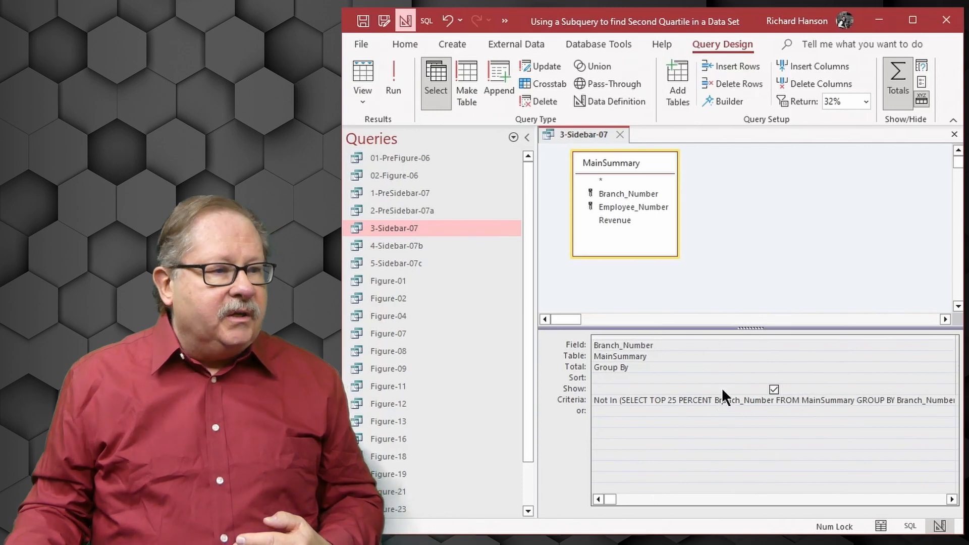
pyautogui.click(719, 99)
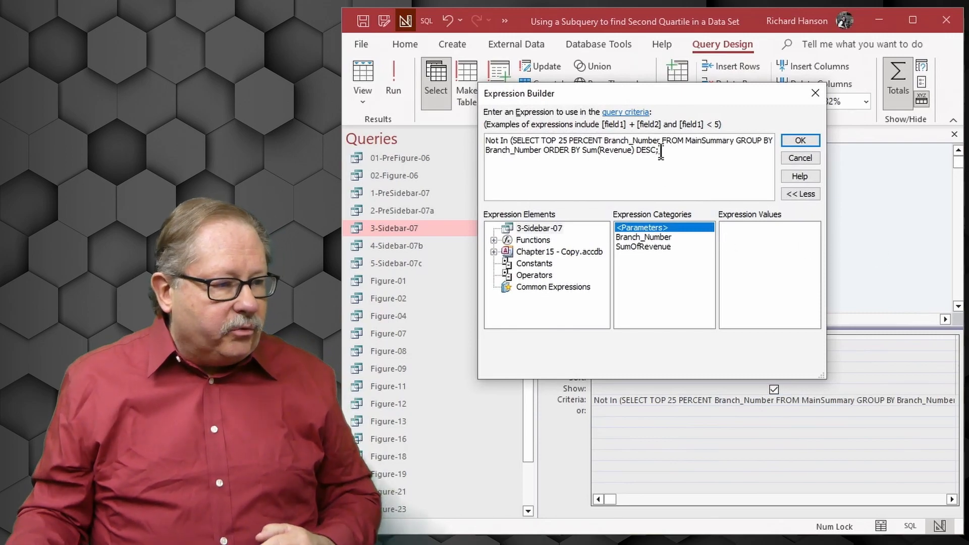
pyautogui.moveTo(660, 149); pyautogui.dragTo(513, 143)
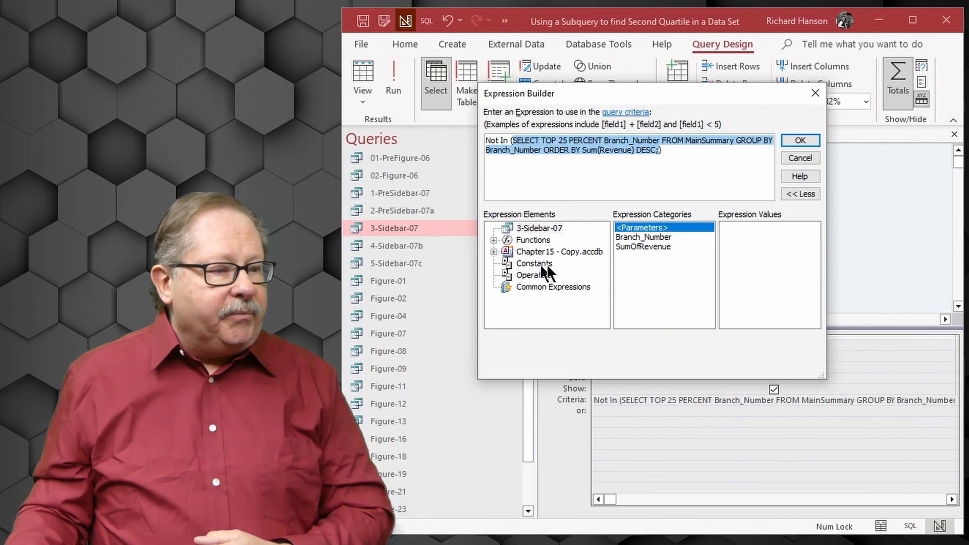
pyautogui.moveTo(510, 140); pyautogui.dragTo(483, 142)
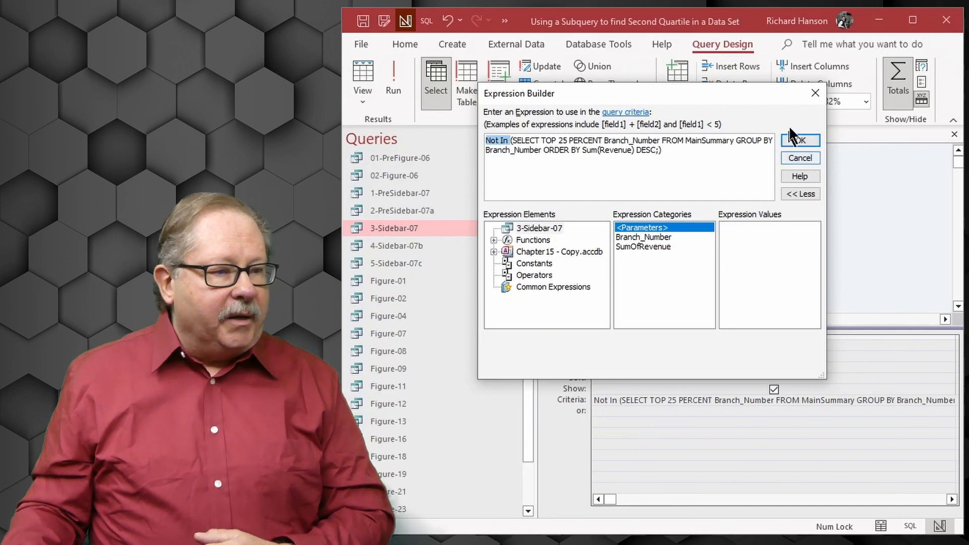
pyautogui.click(797, 139)
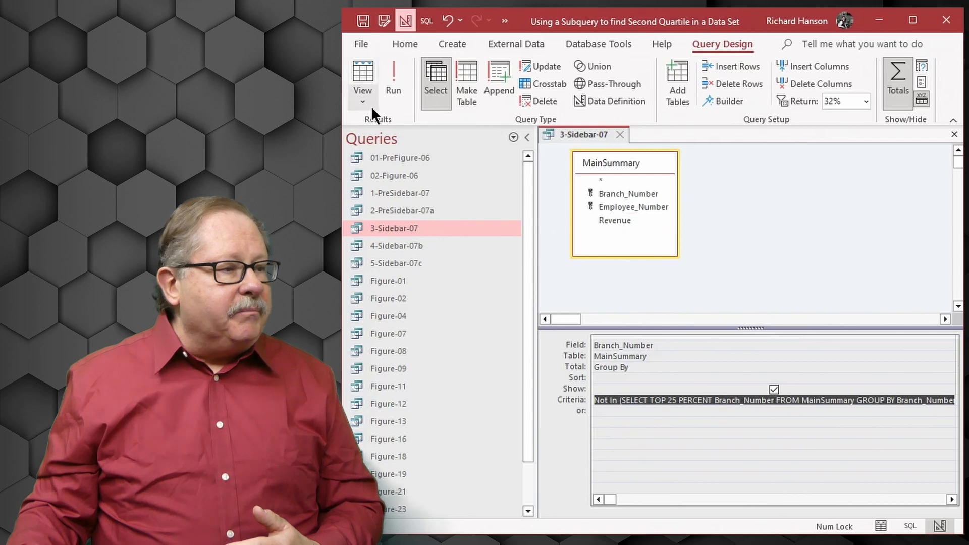
# Examine the TOP 32 PERCENT setting in the SQL of 3-Sidebar-07 and run the query.
pyautogui.click(362, 101)
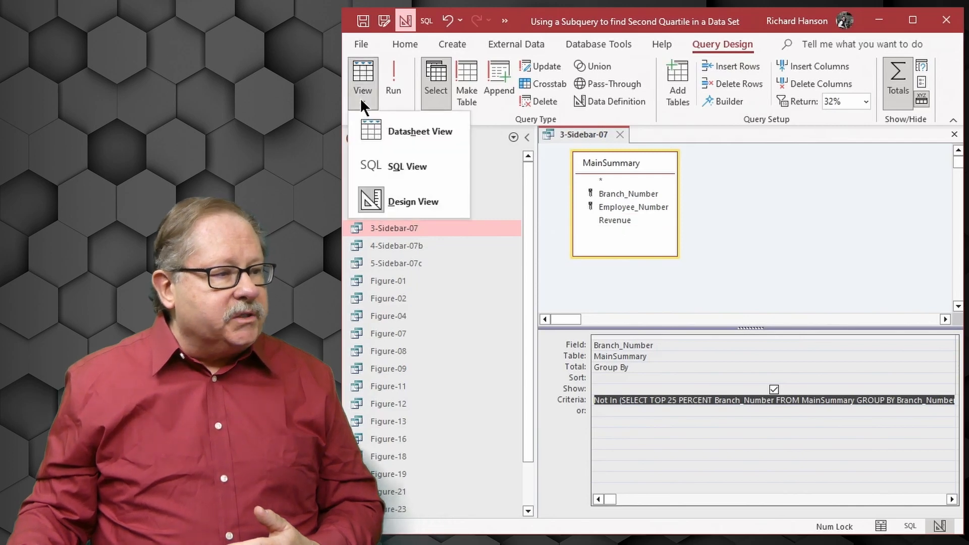
pyautogui.click(400, 165)
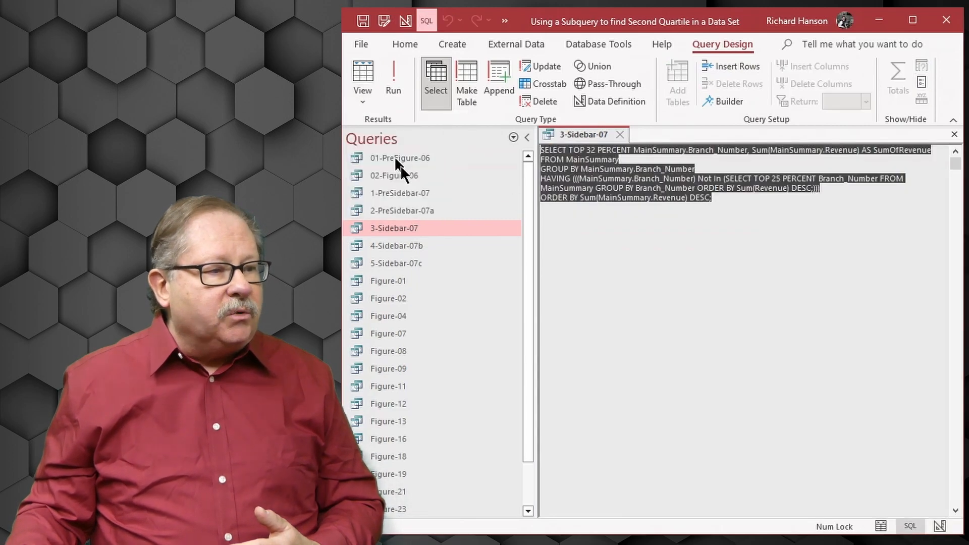
pyautogui.click(592, 150)
pyautogui.doubleClick(592, 150)
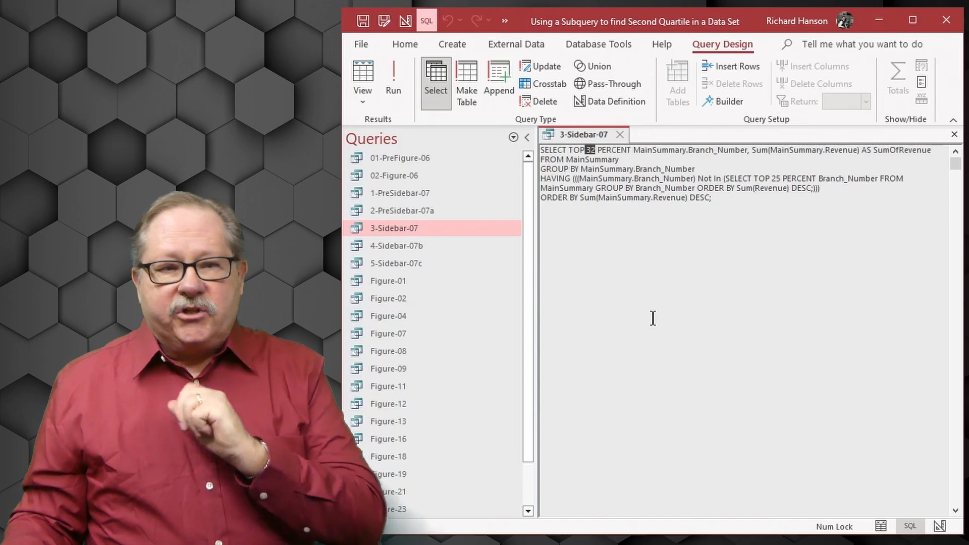
pyautogui.click(398, 100)
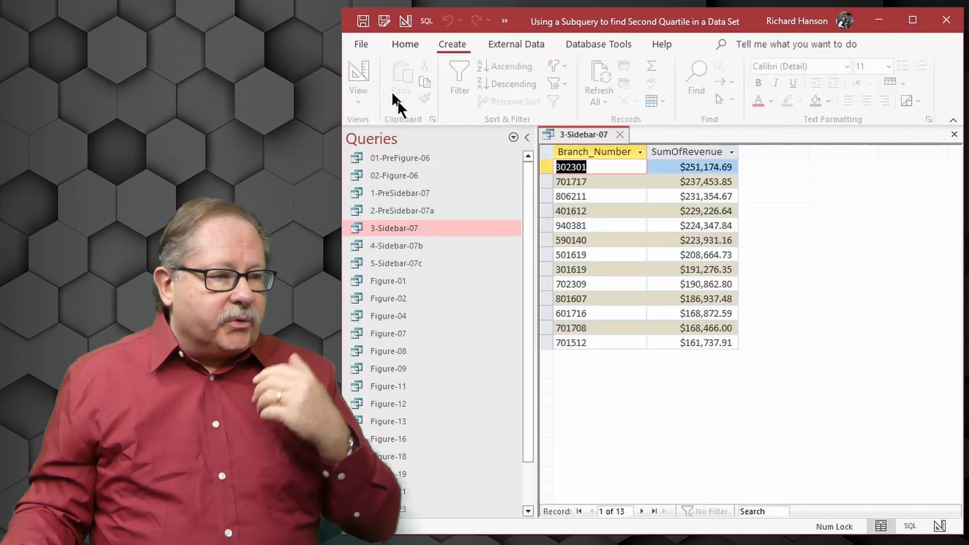
# Copy all 3-Sidebar-07 records into the Excel sheet starting at E15 and autofit columns E and F.
pyautogui.click(542, 153)
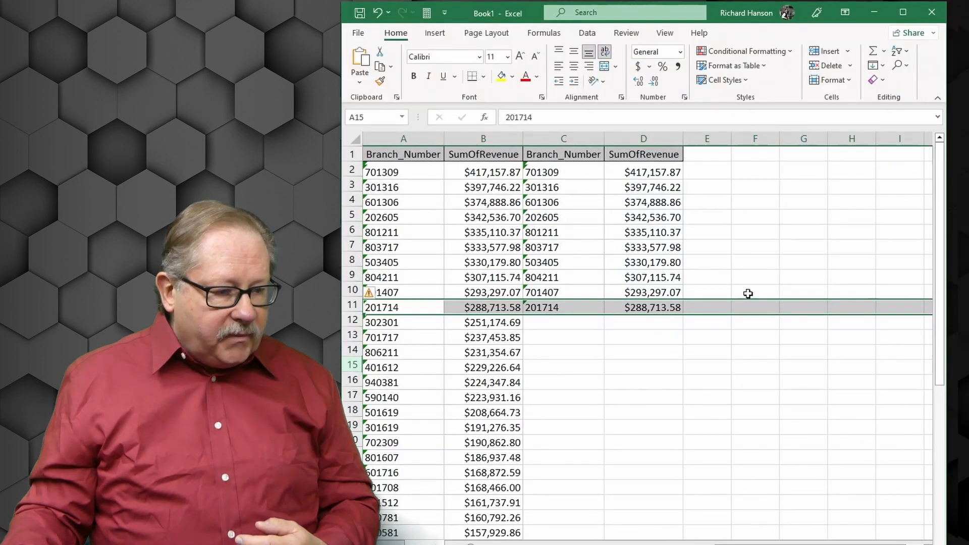
pyautogui.click(710, 304)
pyautogui.write('Branch_Number\tSumOfRevenue 302301\t$251,174.69 701717\t$237,453.85 806211\t$231,354.67 401612\t$229,226.64 940381\t$224,347.84 590140\t$223,931.16 501619\t$208,664.73 301619\t$191,276.35 702309\t$190,862.80 801607\t$186,937.48 601716\t$168,872.59 701708\t$168,466.00 701512\t$161,737.91')
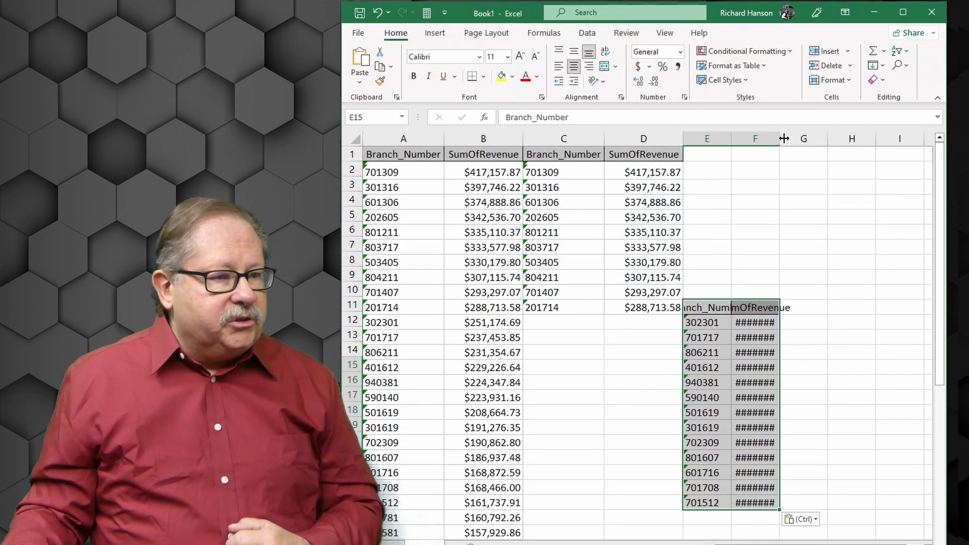
pyautogui.doubleClick(780, 138)
pyautogui.doubleClick(732, 138)
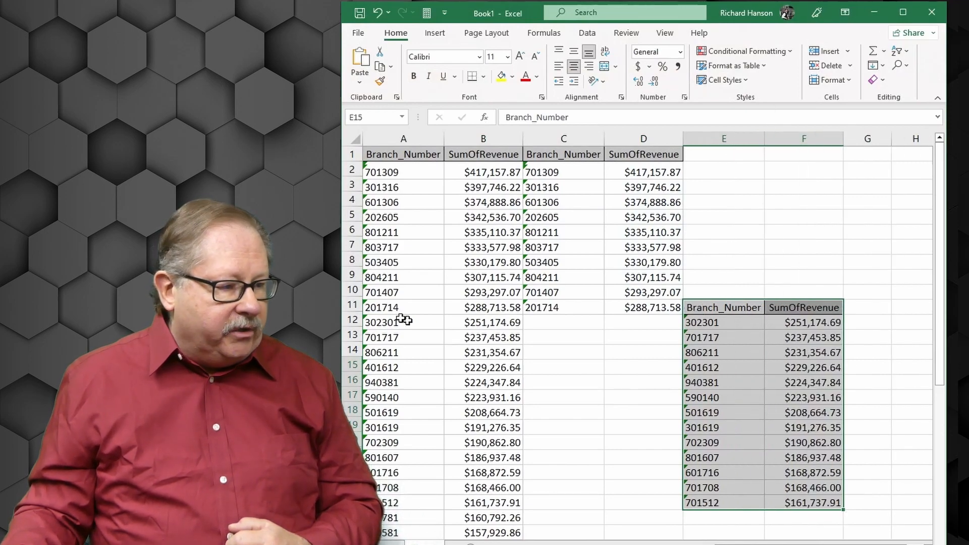
# Compare row 28 and the second-quartile branch numbers in E16:E28 with the full list in columns A and B.
pyautogui.click(352, 379)
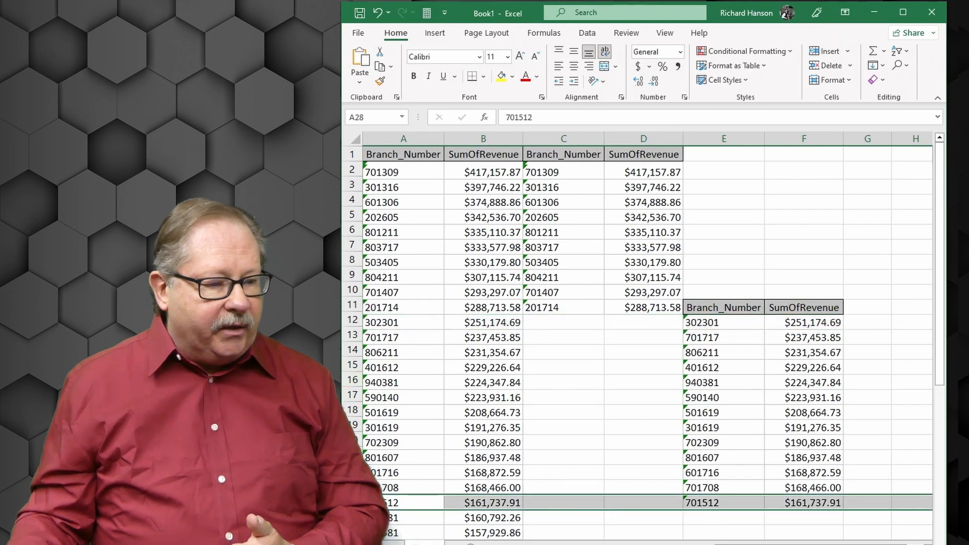
pyautogui.click(699, 503)
pyautogui.moveTo(699, 502); pyautogui.dragTo(704, 325)
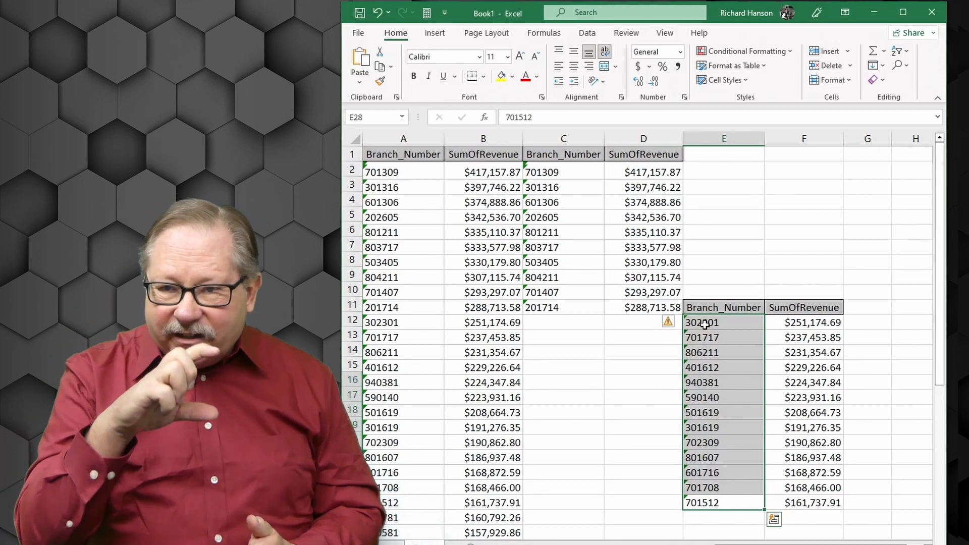
# Switch back to Access, close 3-Sidebar-07 saving its design changes, and open the 4-Sidebar-07b query for design.
pyautogui.click(874, 14)
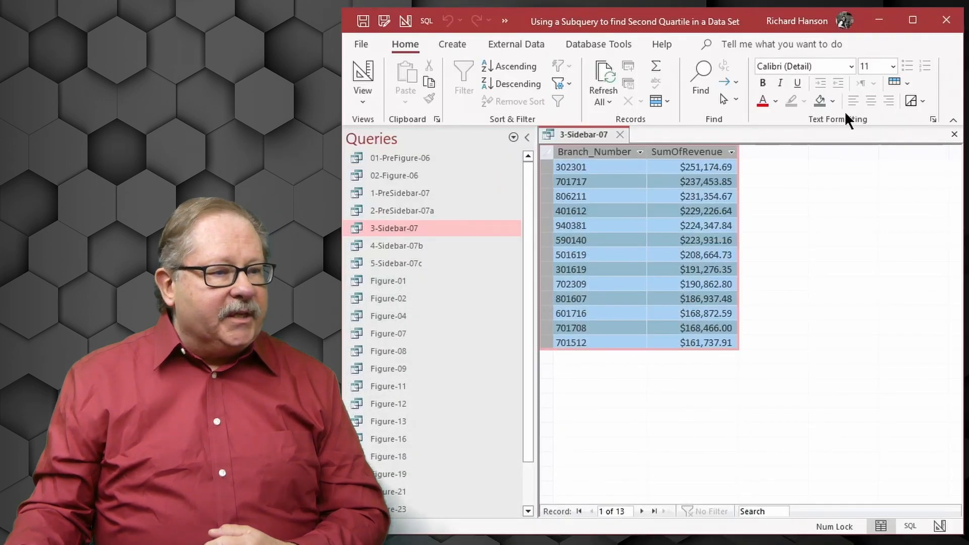
pyautogui.click(620, 134)
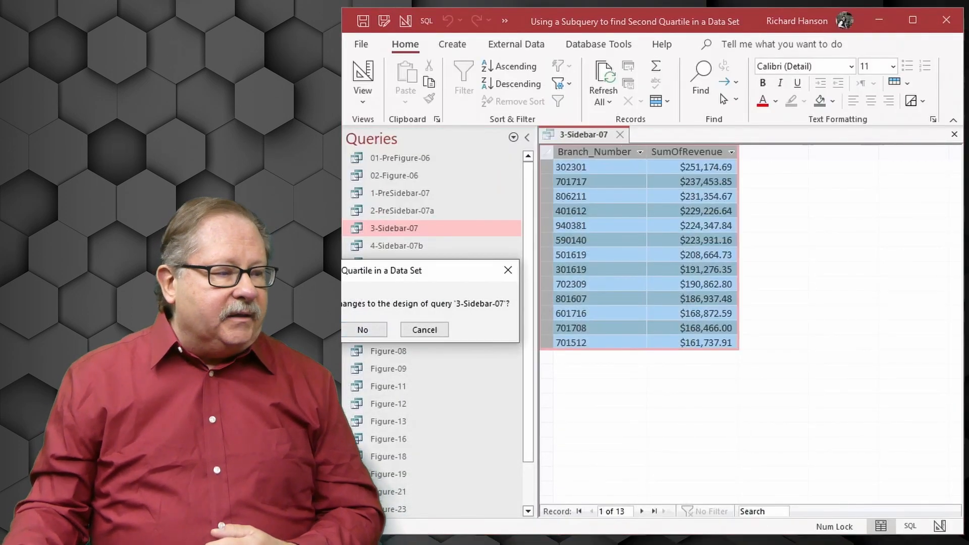
pyautogui.click(301, 330)
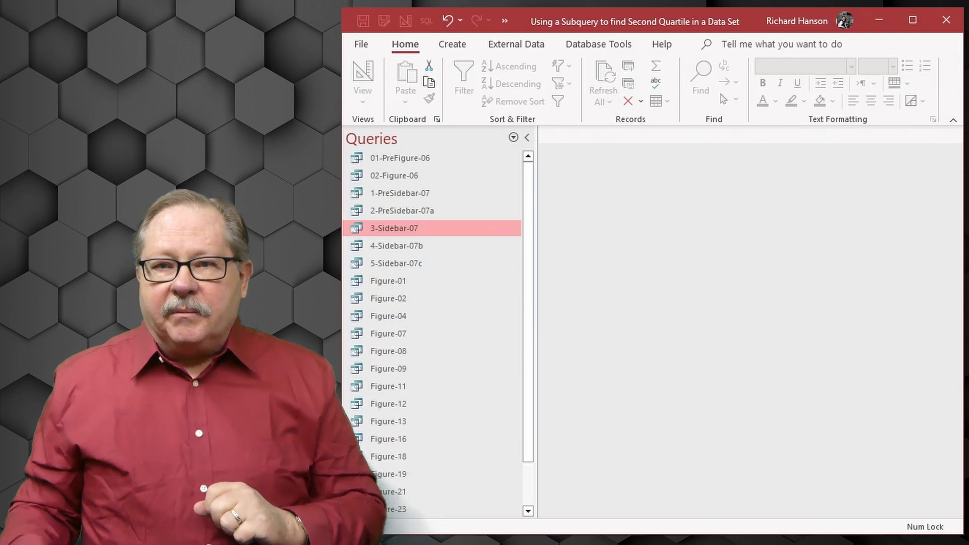
pyautogui.click(399, 246)
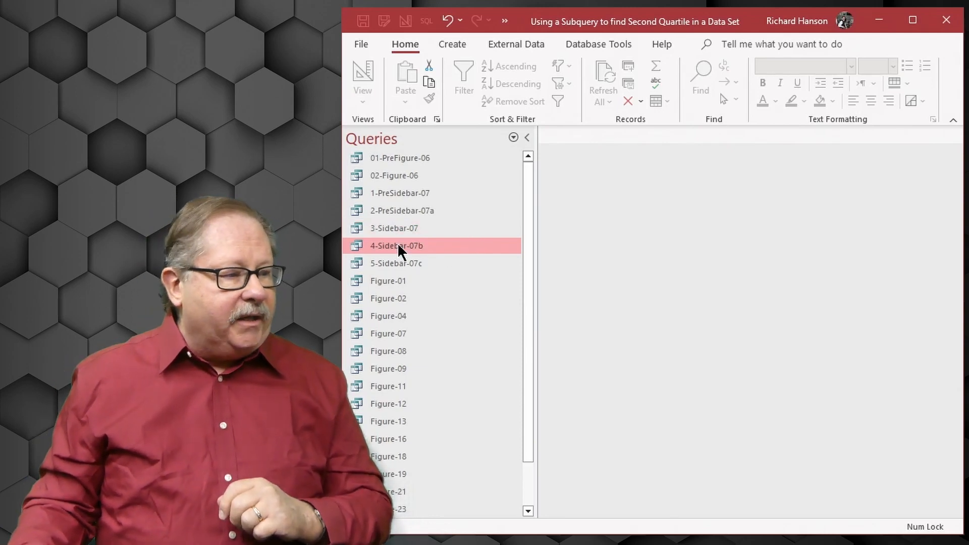
pyautogui.rightClick(399, 245)
pyautogui.click(443, 275)
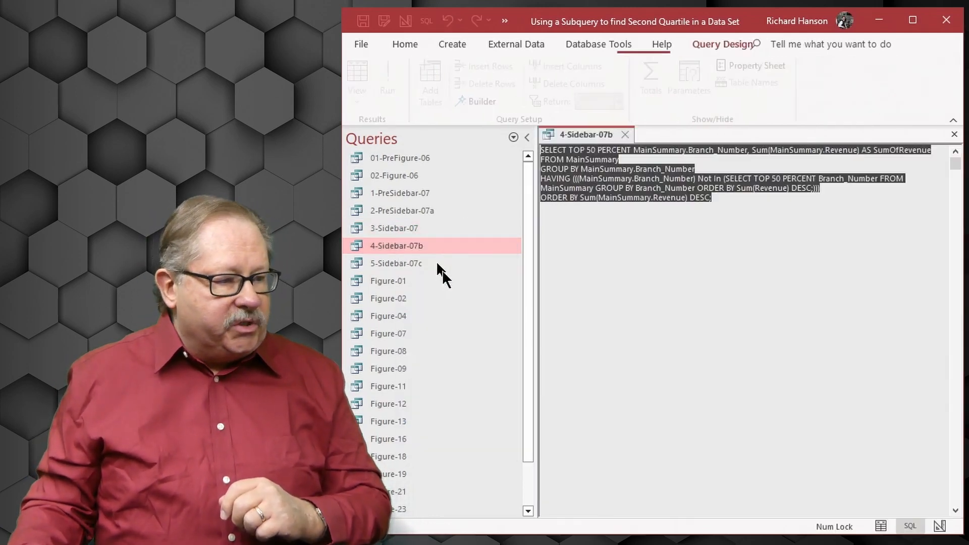
# Examine the TOP 50 PERCENT values in the main query and subquery of 4-Sidebar-07b and run it.
pyautogui.click(685, 268)
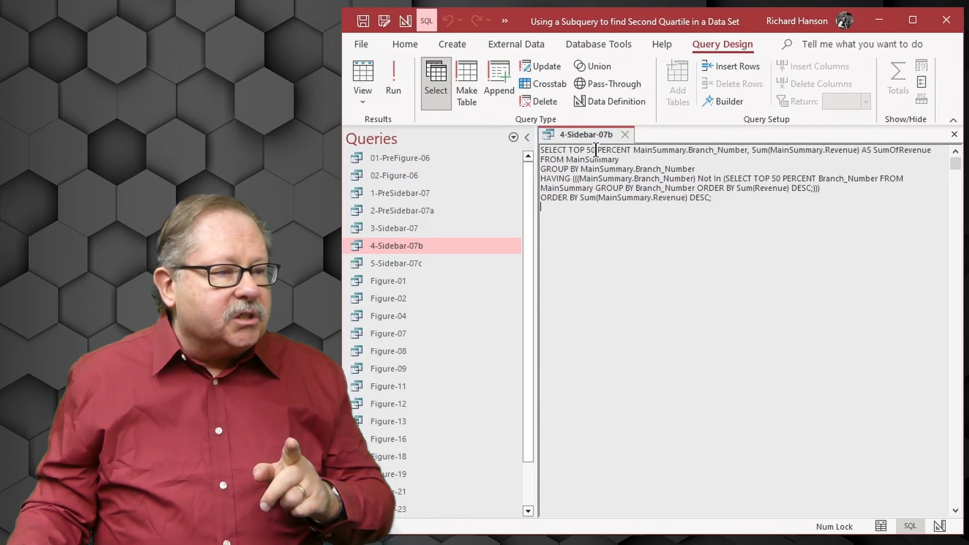
pyautogui.doubleClick(594, 150)
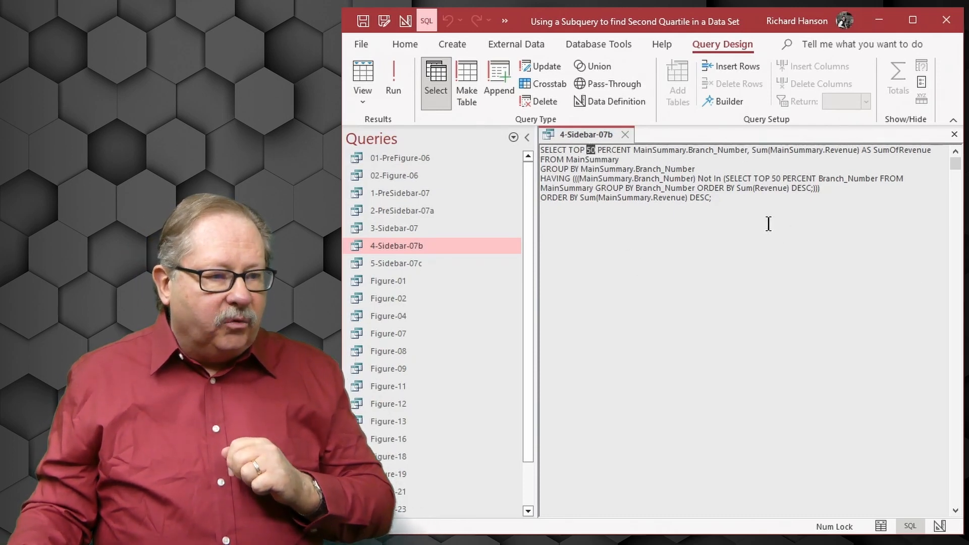
pyautogui.doubleClick(776, 179)
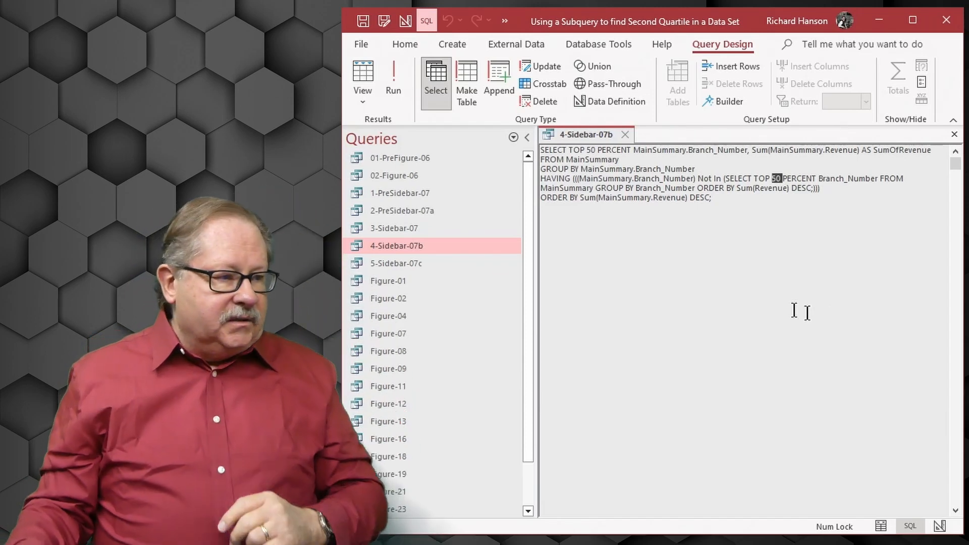
pyautogui.click(394, 70)
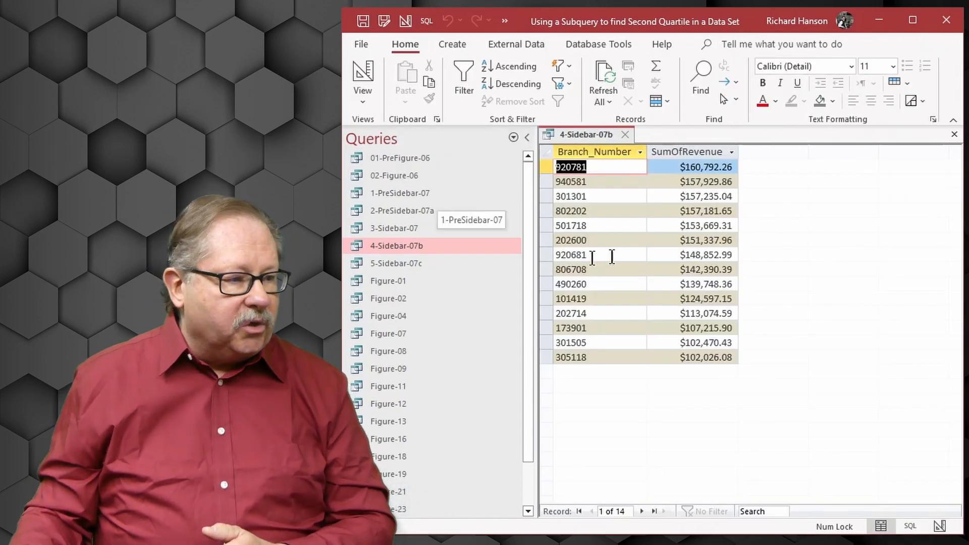
# Copy all 4-Sidebar-07b records into the Excel sheet starting at G28 and autofit columns G and H.
pyautogui.click(546, 151)
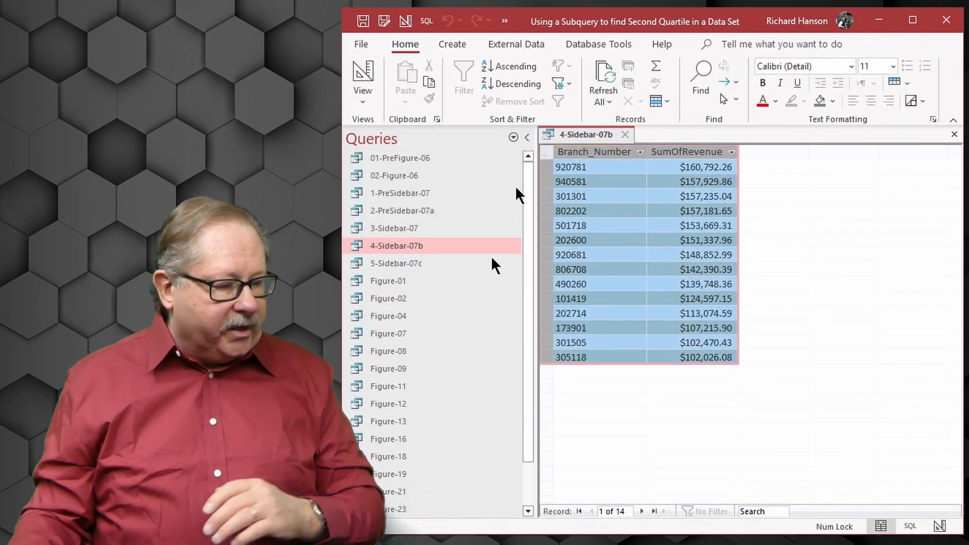
pyautogui.hotkey('alt', 'Tab')
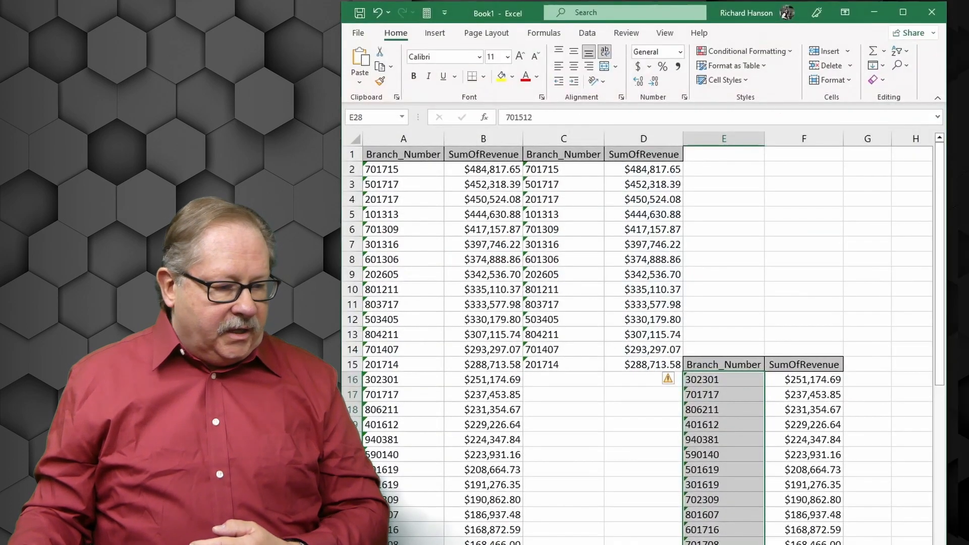
pyautogui.click(868, 544)
pyautogui.hotkey('ctrl', 'v')
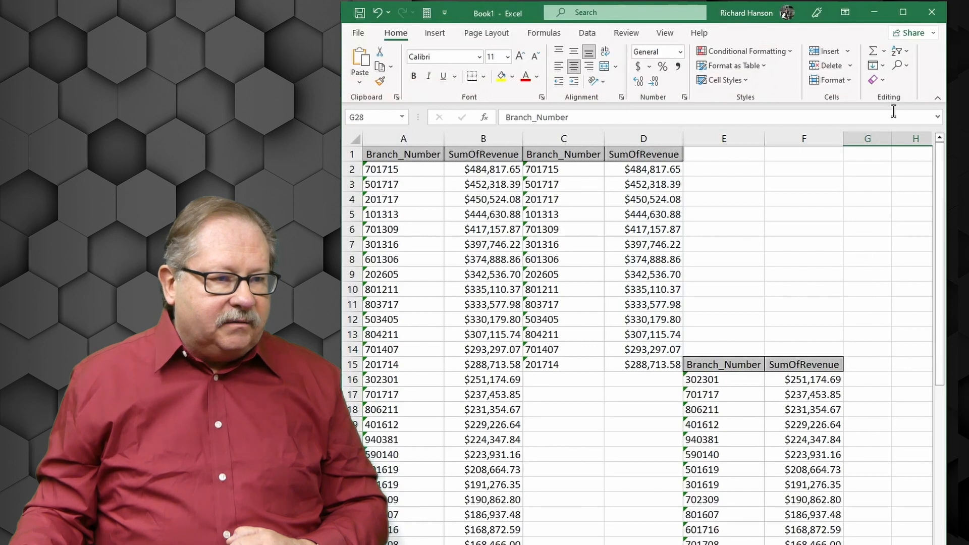
pyautogui.doubleClick(892, 141)
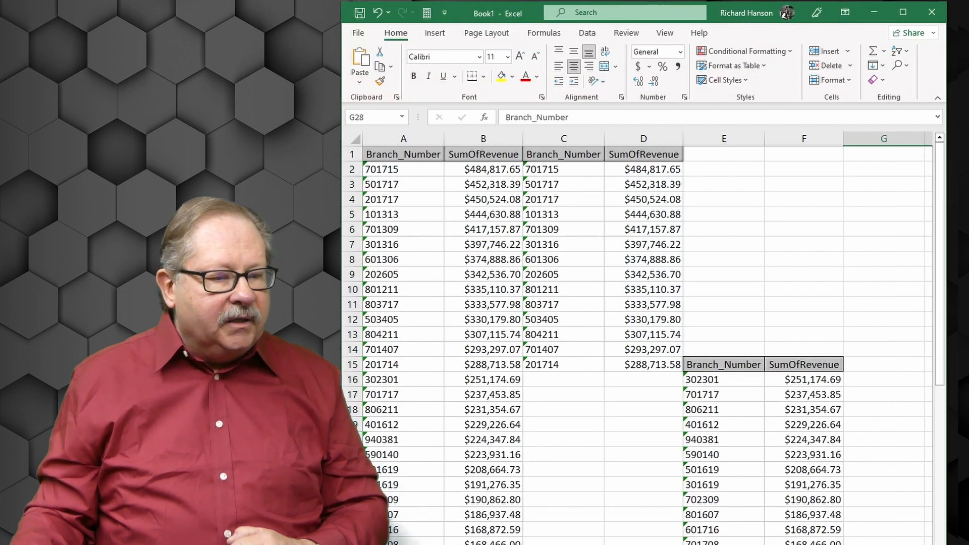
pyautogui.hscroll(2, 641, 338)
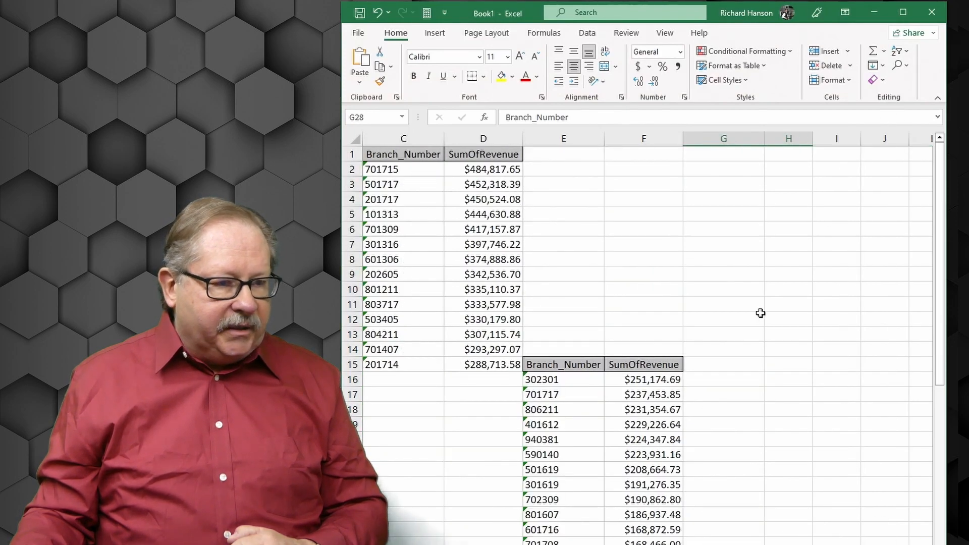
pyautogui.doubleClick(811, 142)
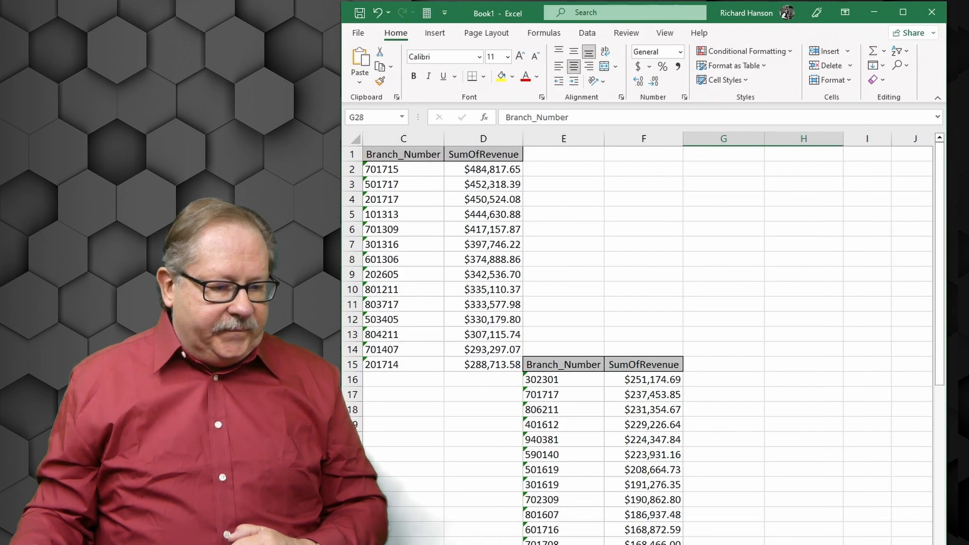
# Compare the first and last pasted 4-Sidebar-07b records, in rows 29 and 42, with the full list in columns A and B.
pyautogui.scroll(-2, 641, 338)
pyautogui.scroll(-4, 641, 338)
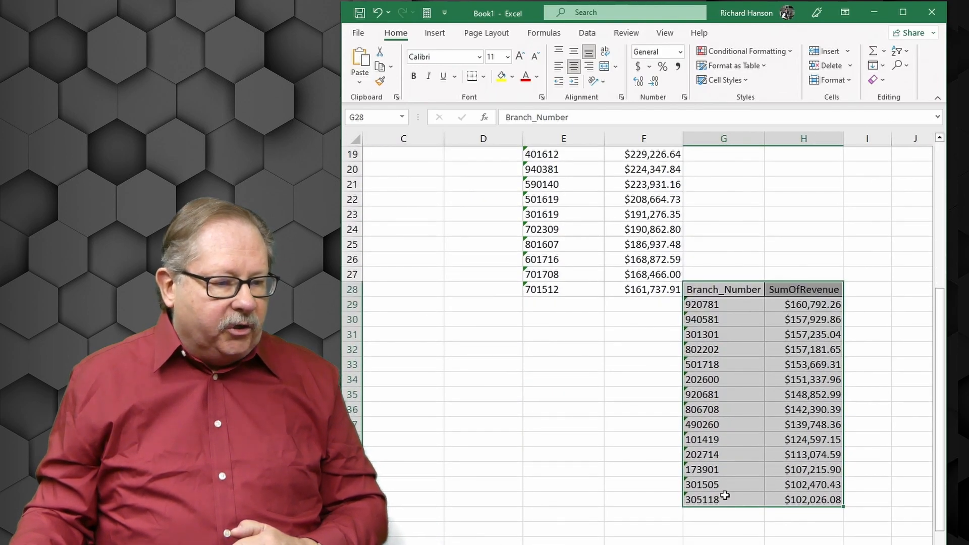
pyautogui.click(353, 492)
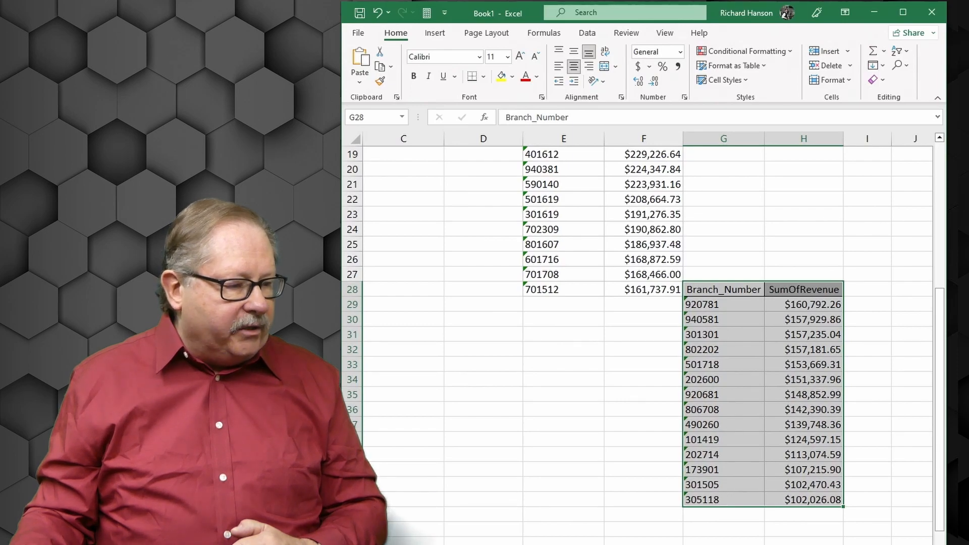
pyautogui.click(352, 500)
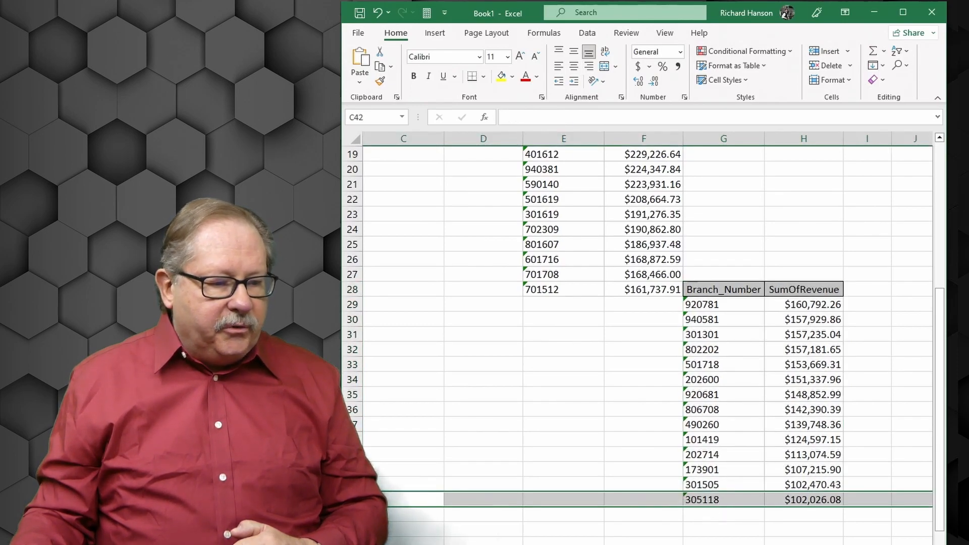
pyautogui.hscroll(-2, 646, 323)
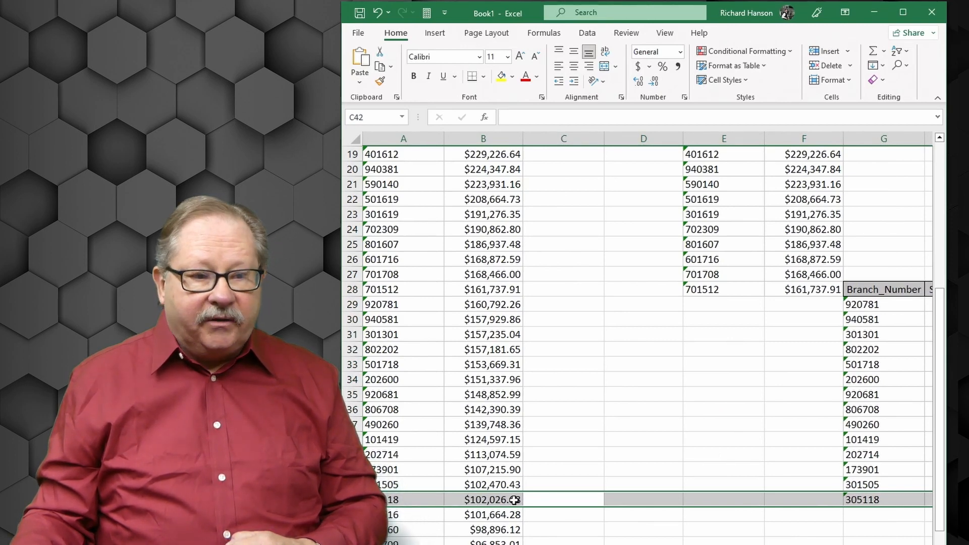
pyautogui.click(876, 305)
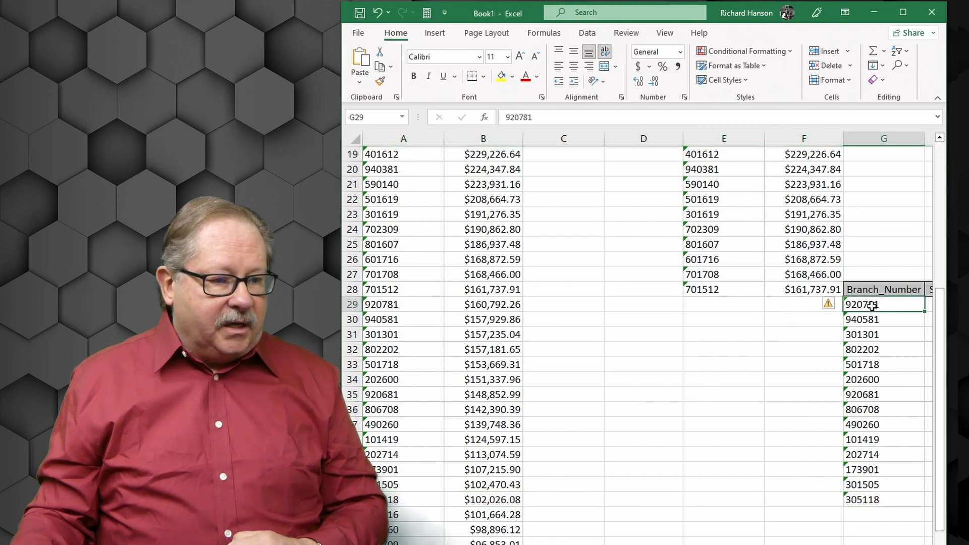
pyautogui.click(386, 305)
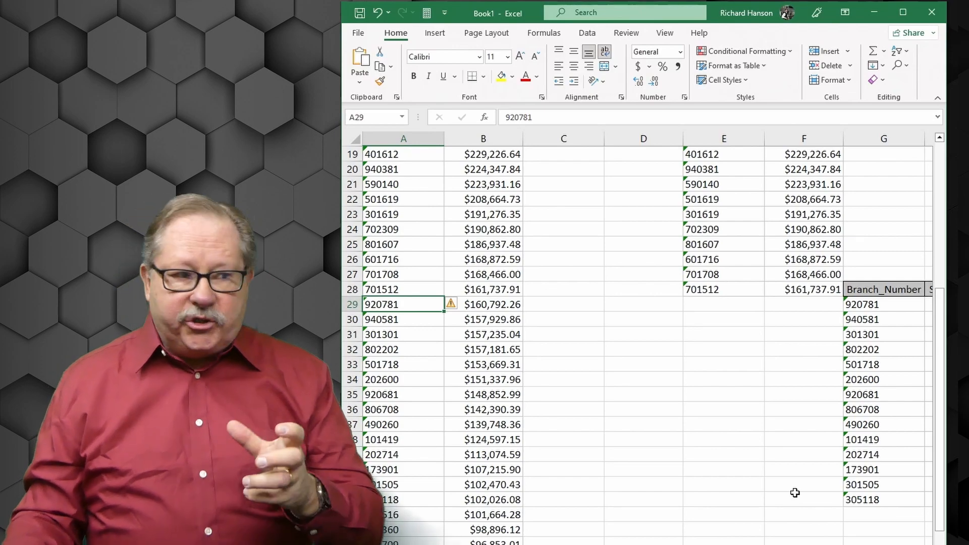
# Switch back to Access, close the 4-Sidebar-07b query, and open 5-Sidebar-07c for design.
pyautogui.click(878, 11)
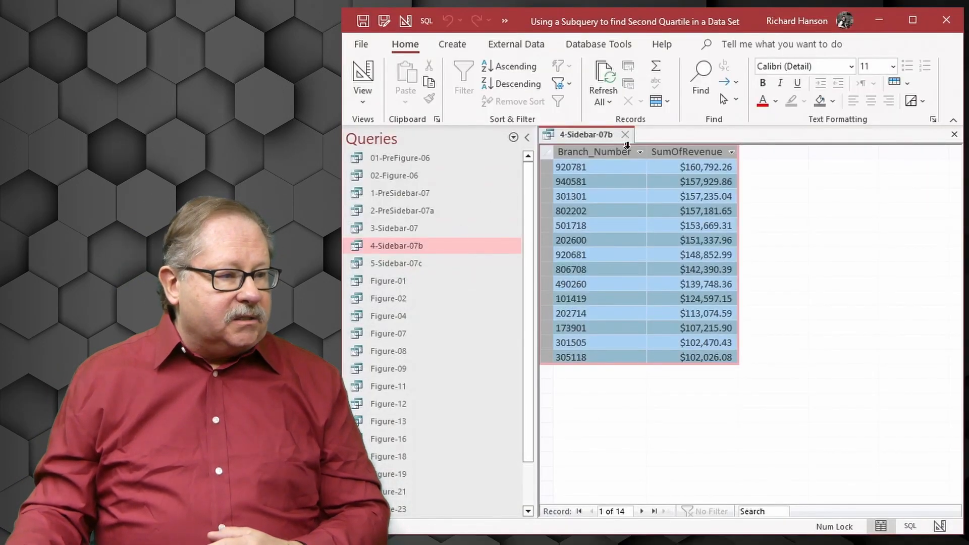
pyautogui.click(626, 135)
pyautogui.click(418, 263)
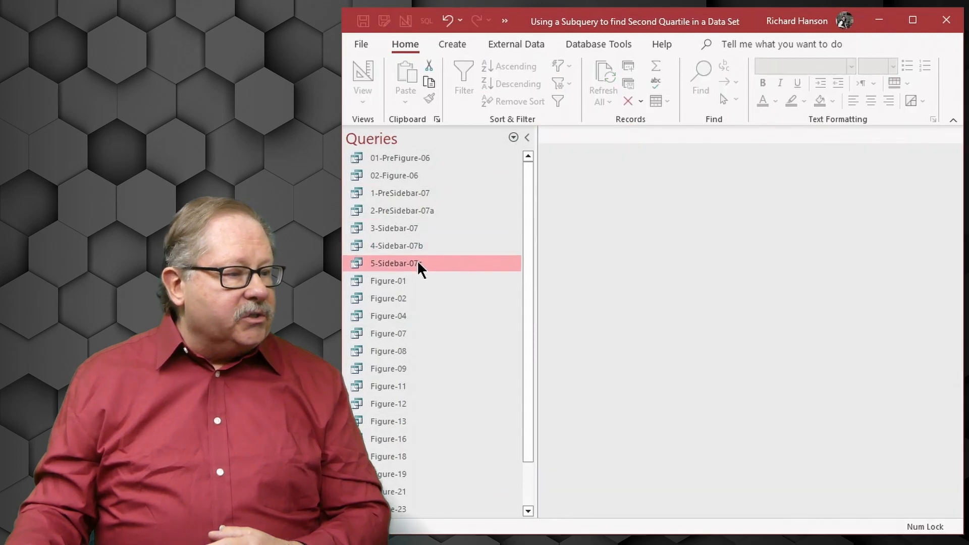
pyautogui.rightClick(418, 263)
pyautogui.click(462, 293)
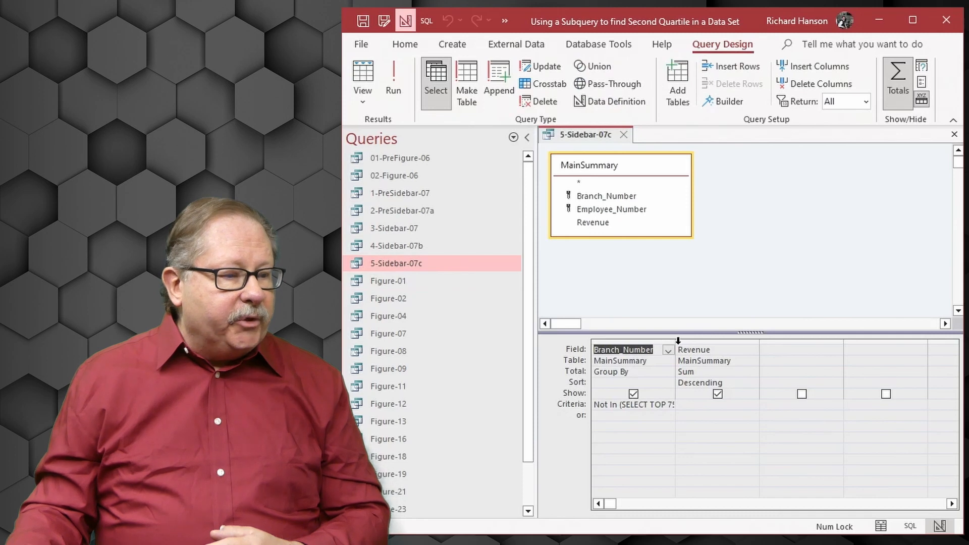
# Widen the Branch_Number column of 5-Sidebar-07c, examine its TOP 75 PERCENT subquery in the SQL, and run the query.
pyautogui.moveTo(676, 341); pyautogui.dragTo(788, 341)
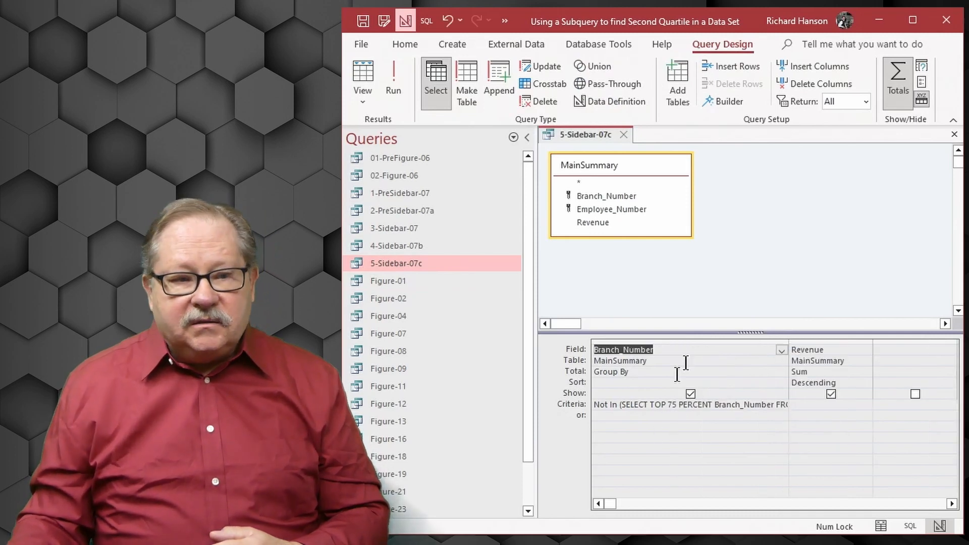
pyautogui.click(366, 98)
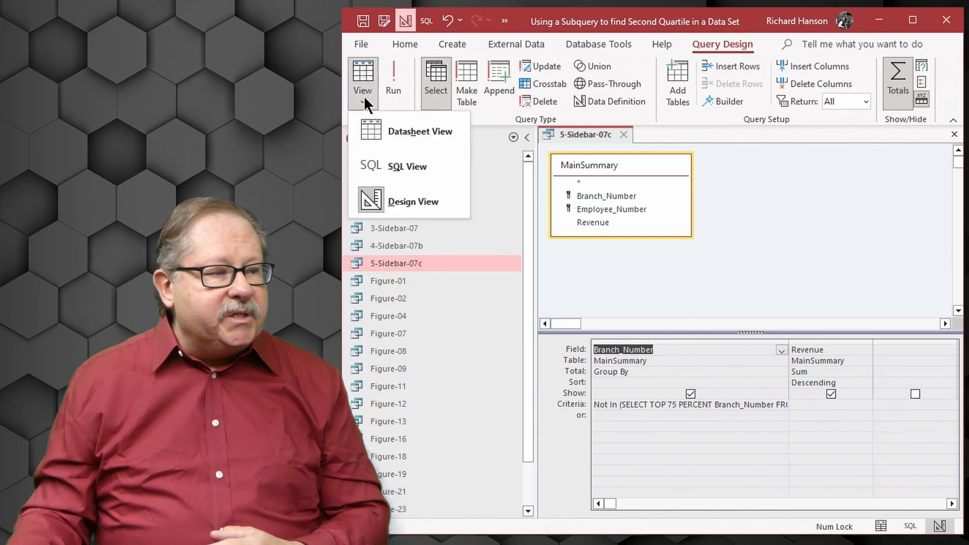
pyautogui.click(386, 166)
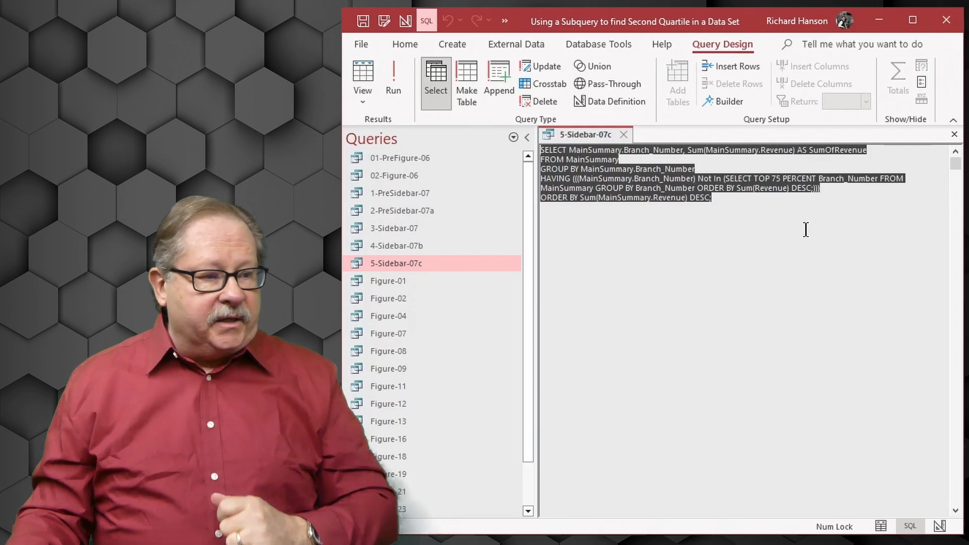
pyautogui.click(393, 83)
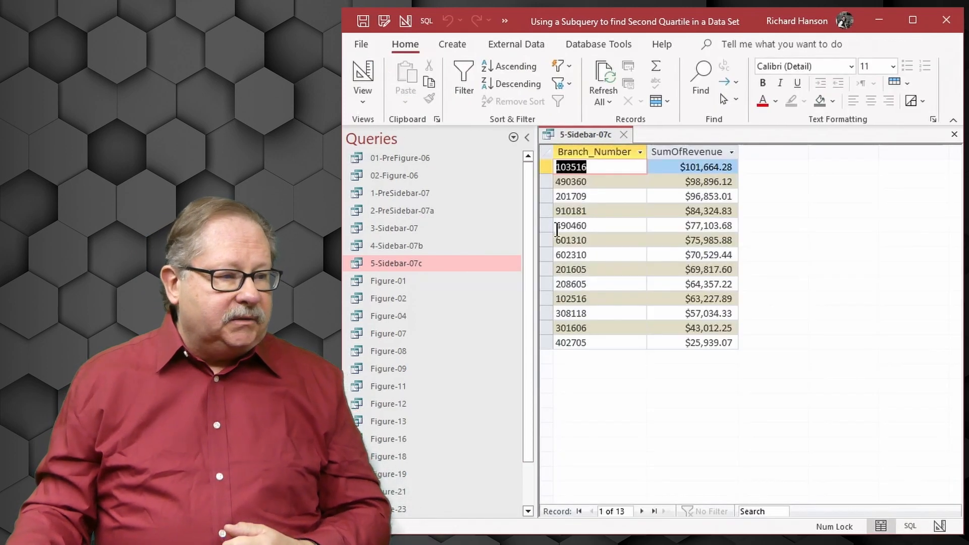
# Copy all 5-Sidebar-07c records into the Excel sheet starting at I42 and autofit columns I and J.
pyautogui.click(547, 152)
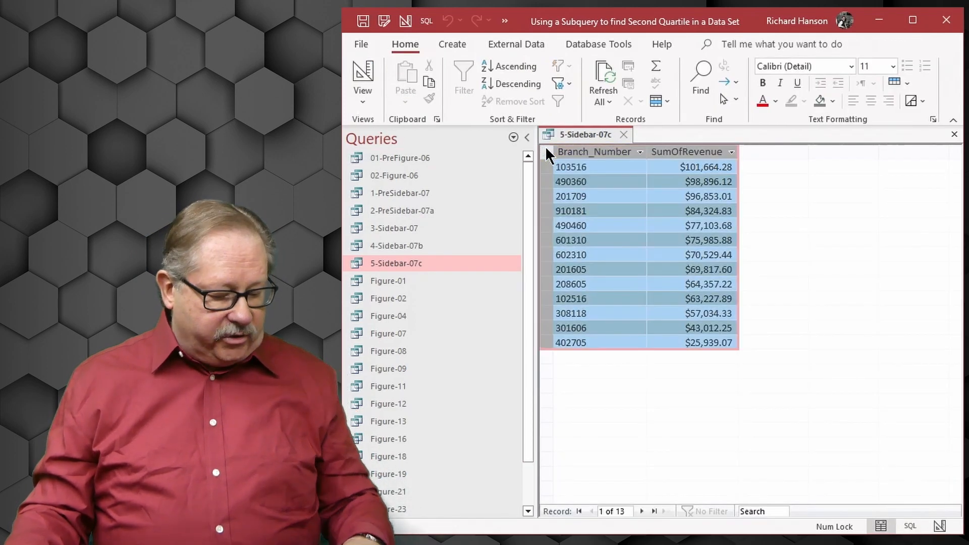
pyautogui.hotkey('ctrl', 'c')
pyautogui.hotkey('alt', 'Tab')
pyautogui.hotkey('ctrl', 'v')
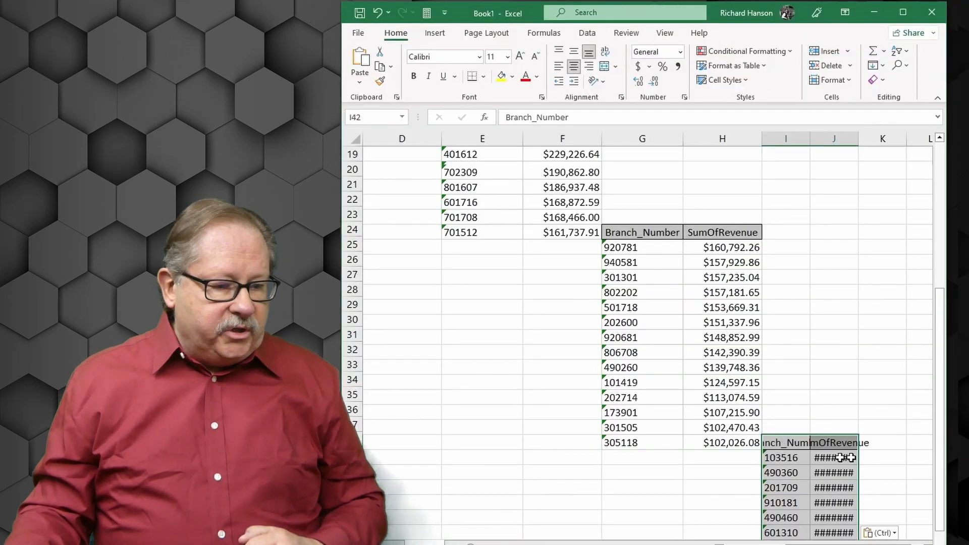
pyautogui.doubleClick(858, 138)
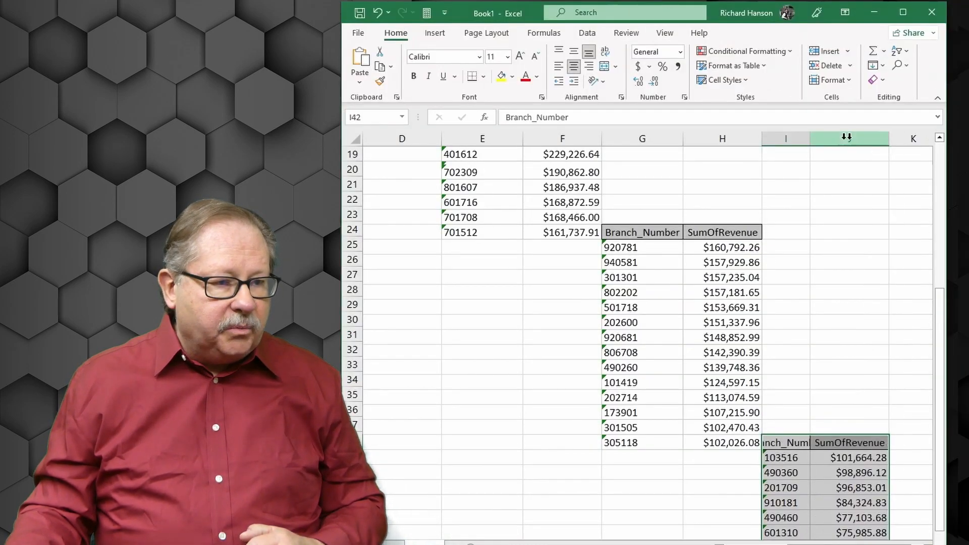
pyautogui.doubleClick(810, 139)
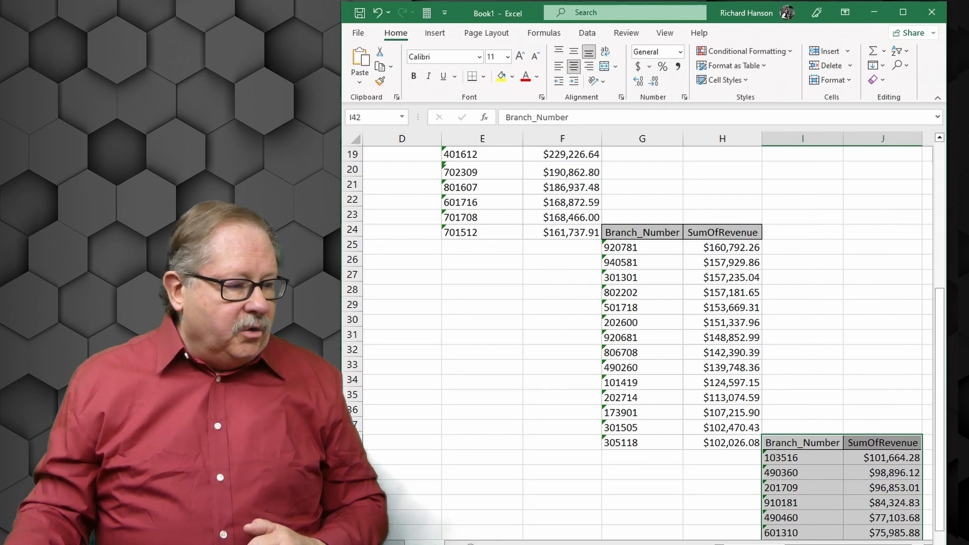
# Compare the first and last pasted 5-Sidebar-07c records, in rows 43 and 55, with the full list in columns A and B.
pyautogui.click(352, 457)
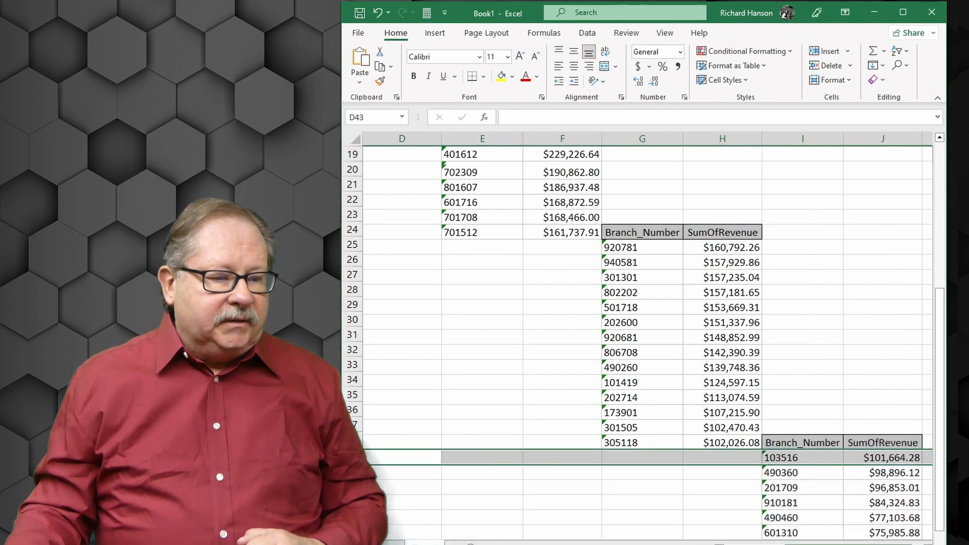
pyautogui.hscroll(-3, 638, 343)
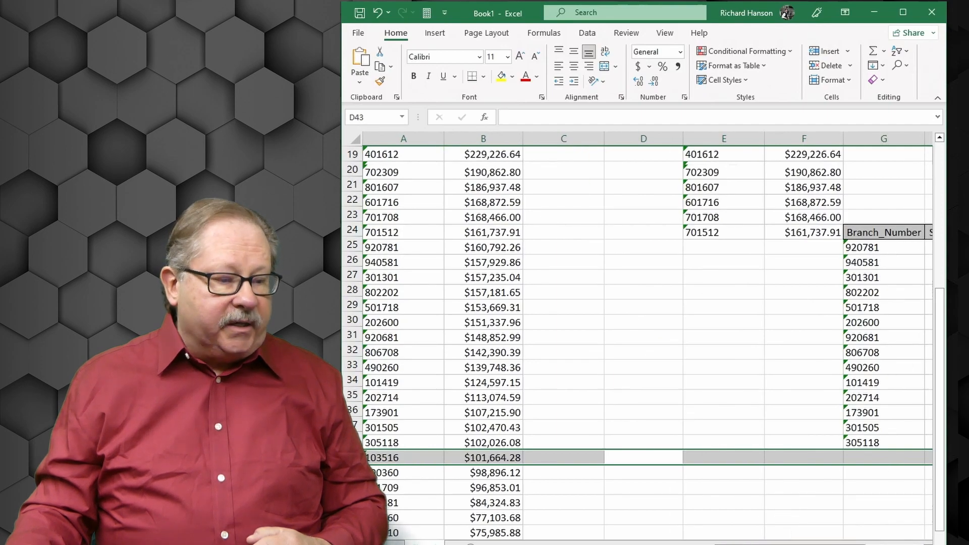
pyautogui.scroll(-1, 621, 476)
pyautogui.scroll(-2, 621, 476)
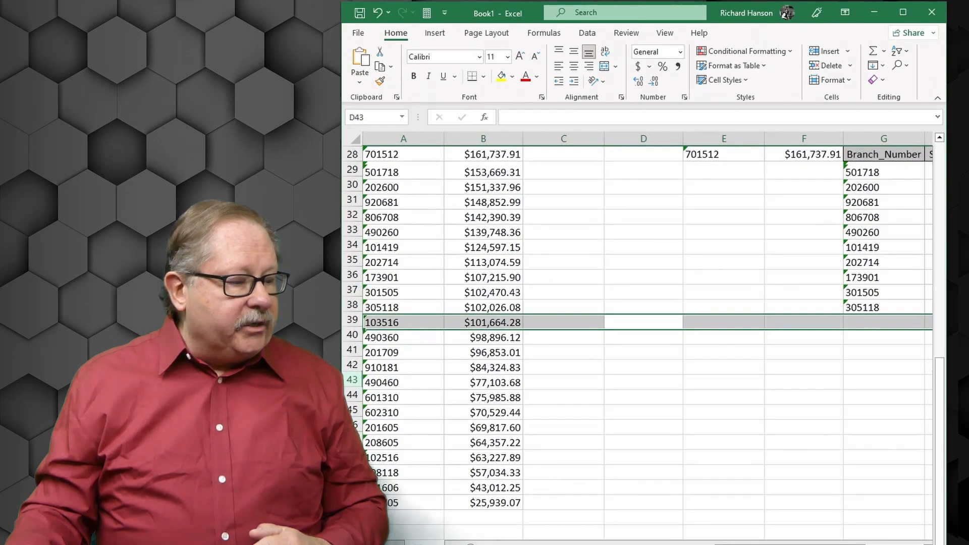
pyautogui.click(352, 503)
pyautogui.moveTo(790, 544); pyautogui.dragTo(859, 544)
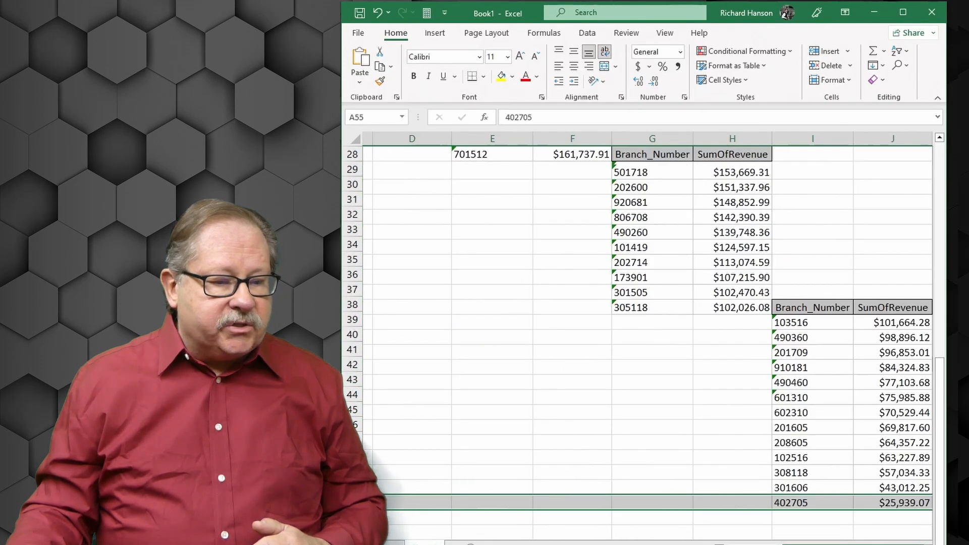